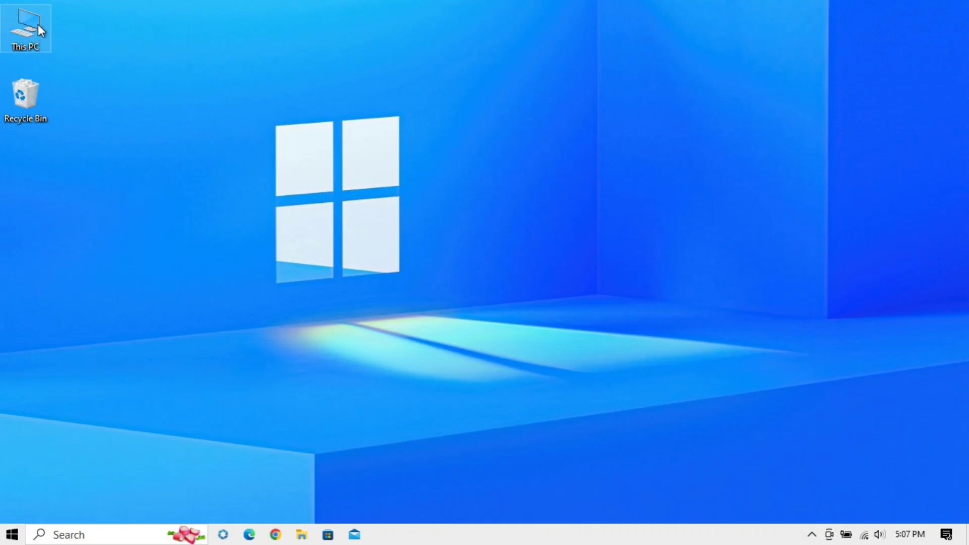
- Check the capacity and file system of USB Drive (G:) in its properties, and close the drive overview
{"action": "double_click", "coordinate": [40, 28]}
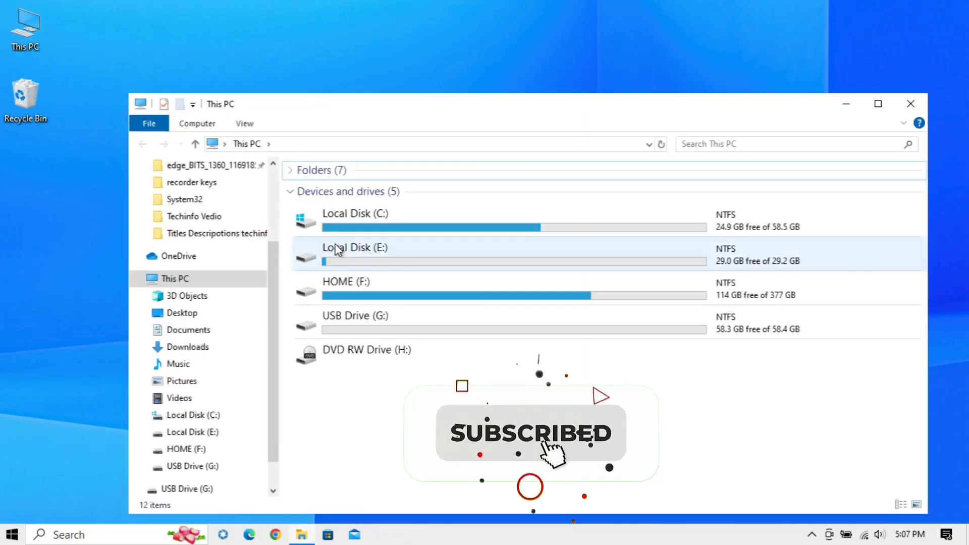
{"action": "left_click", "coordinate": [367, 332]}
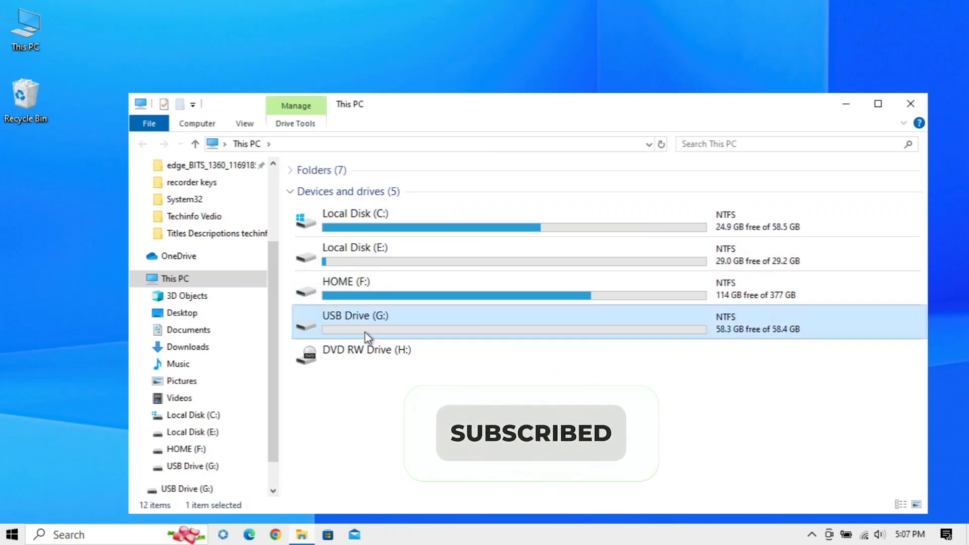
{"action": "right_click", "coordinate": [603, 327]}
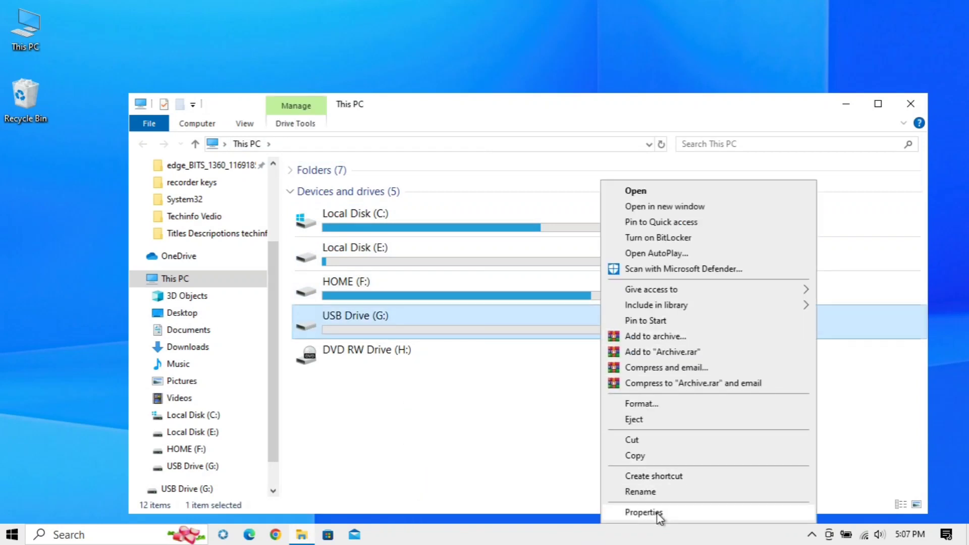
{"action": "left_click", "coordinate": [658, 514]}
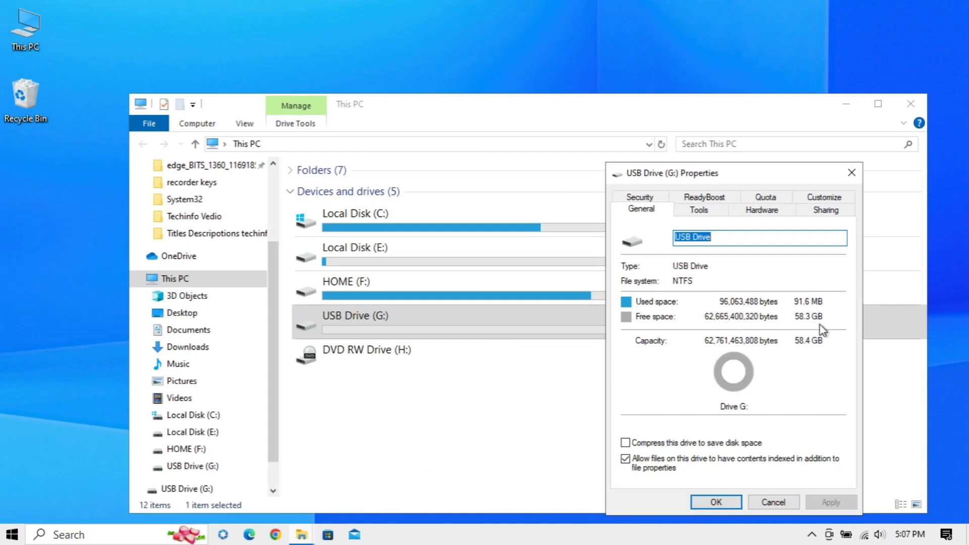
{"action": "left_click", "coordinate": [716, 502]}
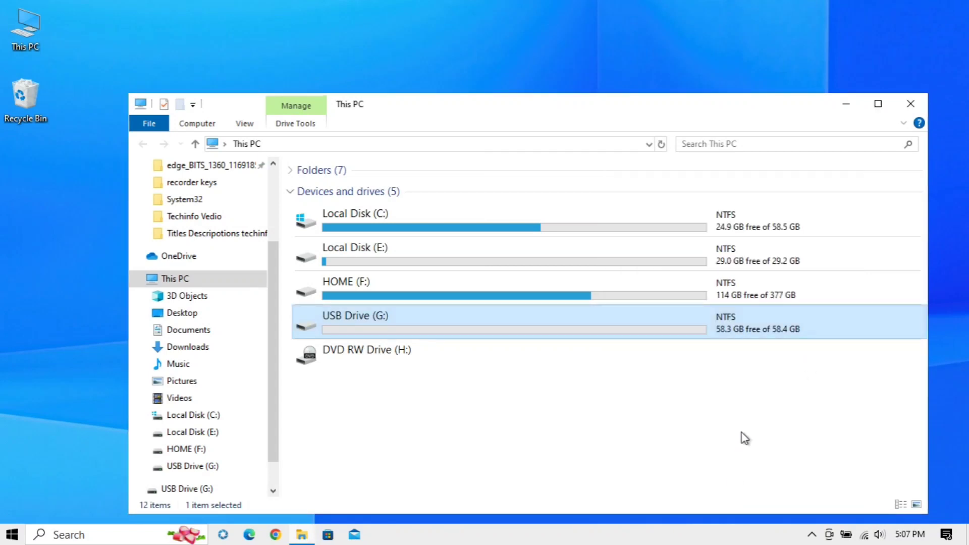
{"action": "left_click", "coordinate": [909, 103]}
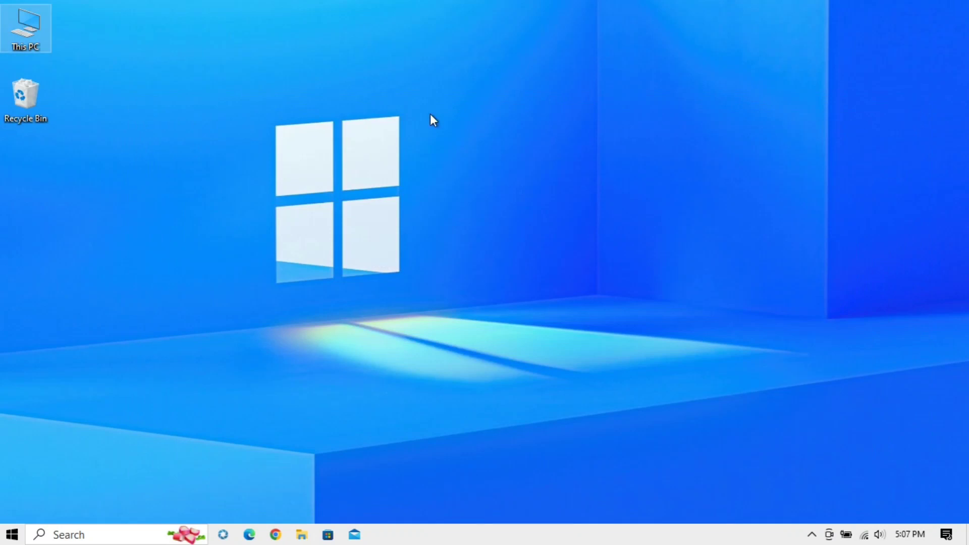
- Open Computer Management for this PC, widen its console tree and show Disk Management
{"action": "right_click", "coordinate": [40, 42]}
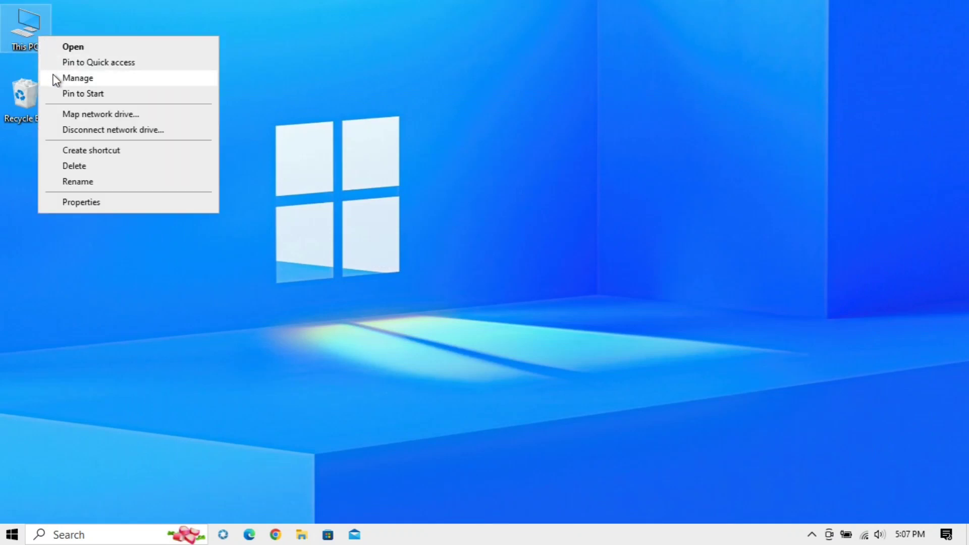
{"action": "left_click", "coordinate": [173, 79]}
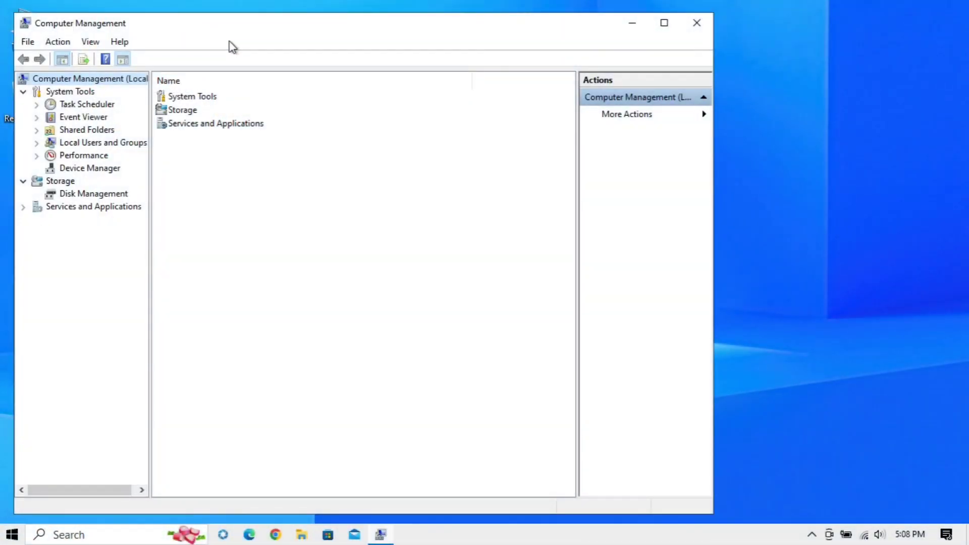
{"action": "left_click_drag", "start_coordinate": [270, 28], "coordinate": [392, 27]}
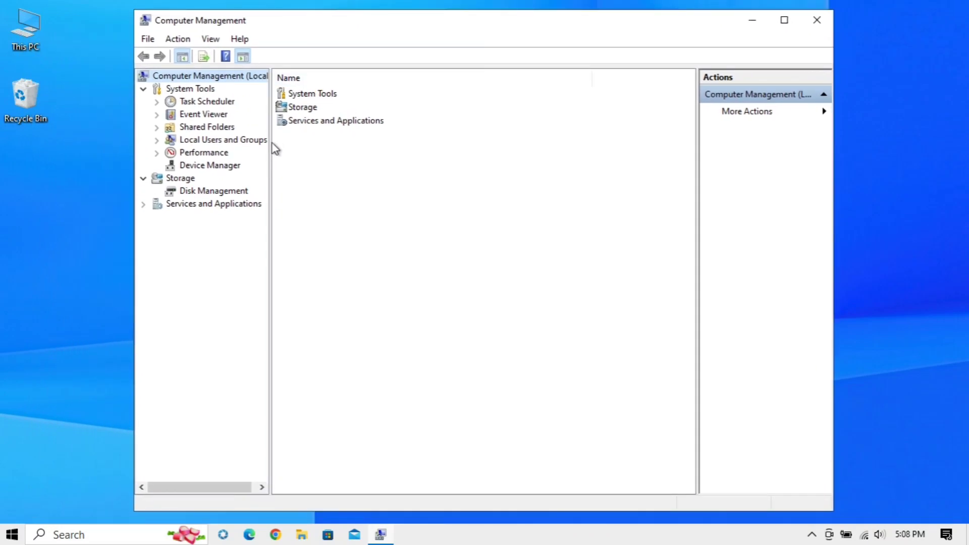
{"action": "left_click_drag", "start_coordinate": [271, 143], "coordinate": [297, 144]}
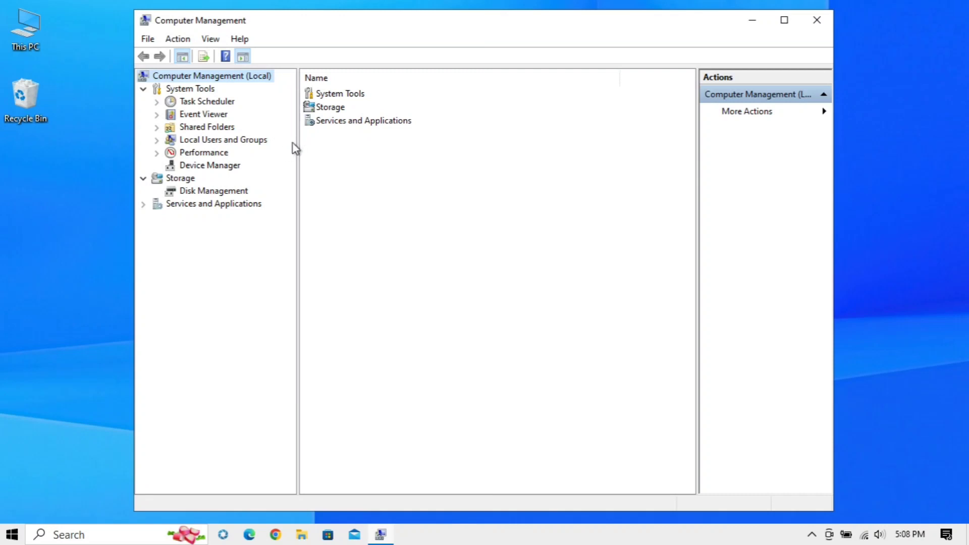
{"action": "left_click", "coordinate": [199, 192]}
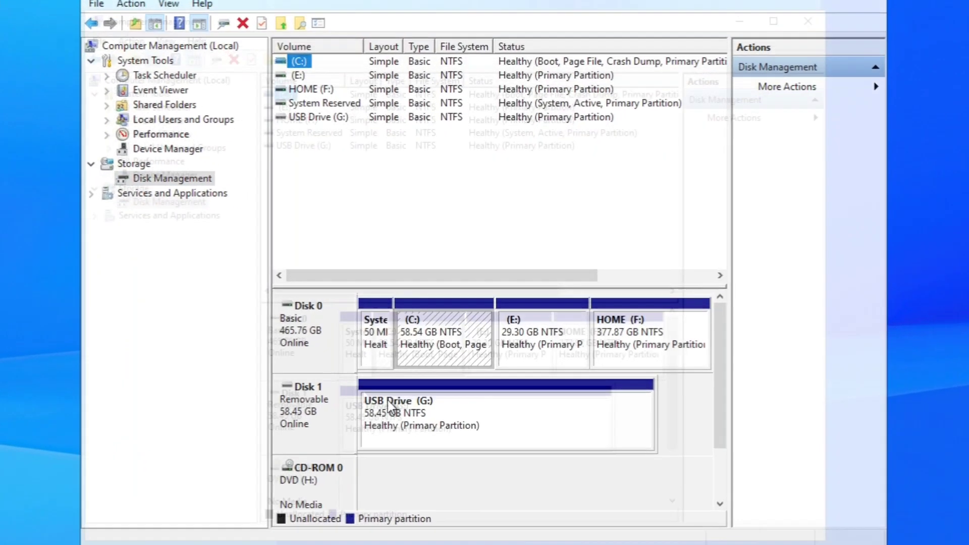
- Delete the USB Drive (G:) volume on Disk 1, accepting the erasure of its data
{"action": "left_click", "coordinate": [387, 400]}
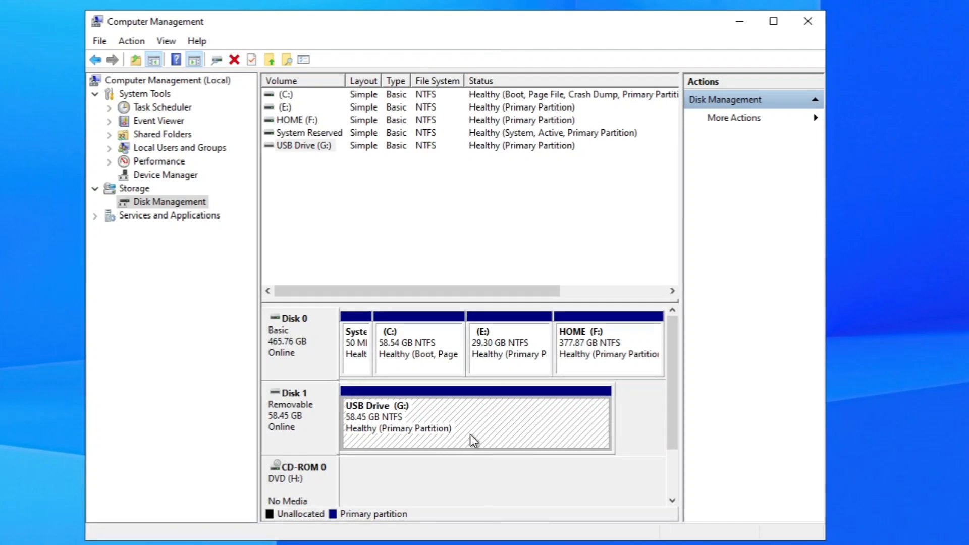
{"action": "right_click", "coordinate": [506, 434]}
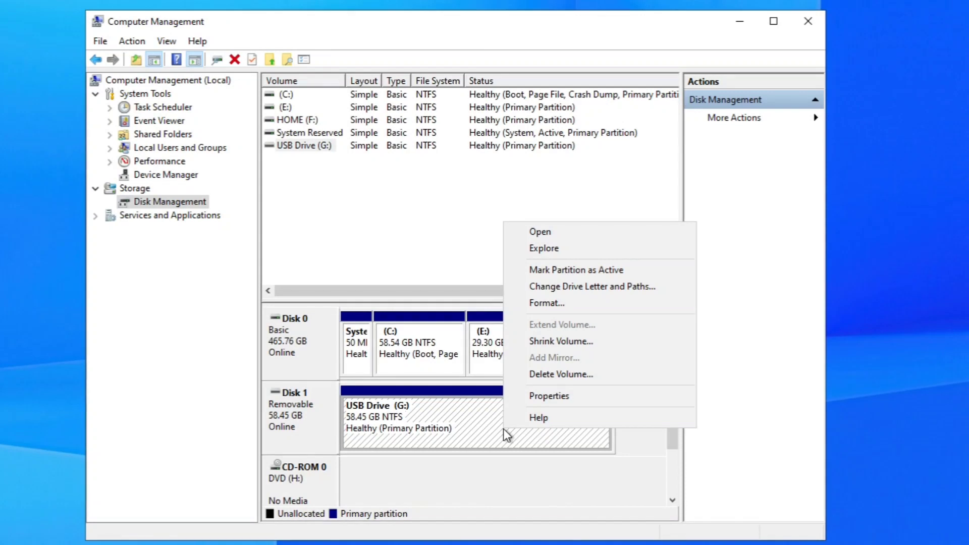
{"action": "left_click", "coordinate": [579, 374]}
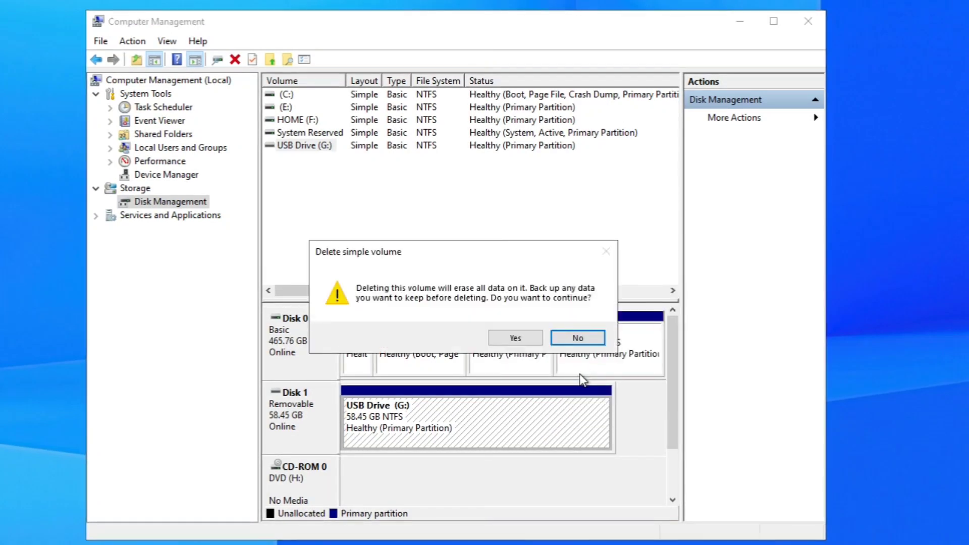
{"action": "left_click", "coordinate": [521, 340]}
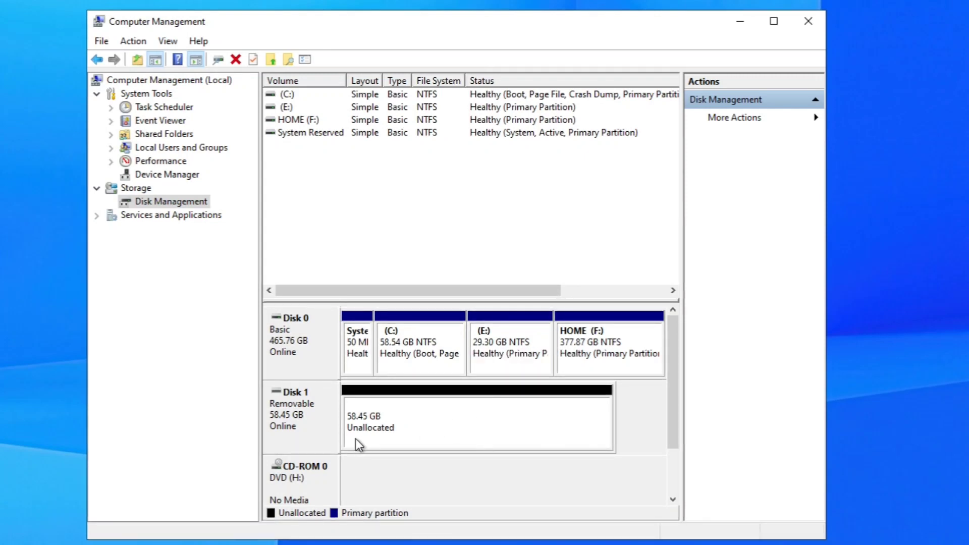
- Start a new simple volume in Disk 1's unallocated space with a size of 25000 MB
{"action": "left_click", "coordinate": [491, 430]}
{"action": "right_click", "coordinate": [491, 428]}
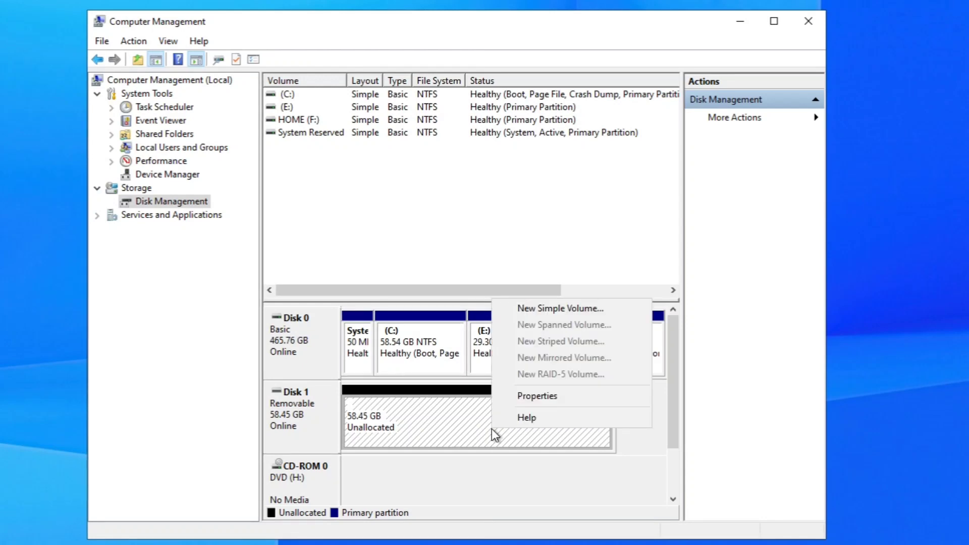
{"action": "left_click", "coordinate": [561, 309]}
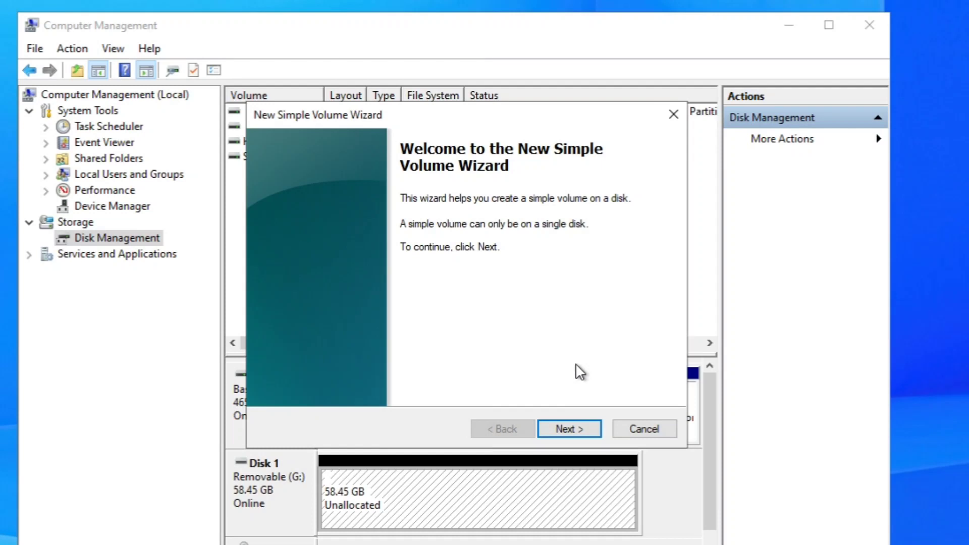
{"action": "left_click", "coordinate": [571, 429]}
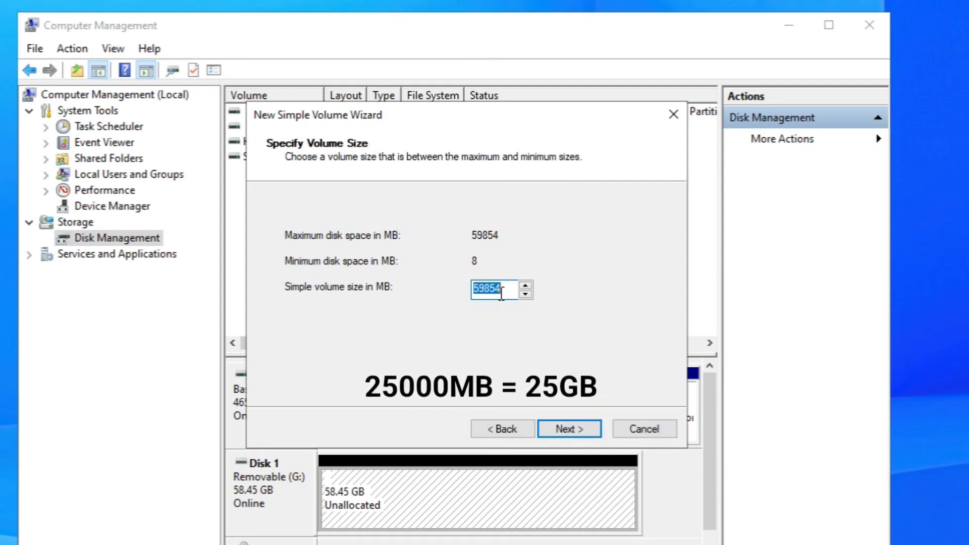
{"action": "left_click_drag", "start_coordinate": [505, 289], "coordinate": [468, 287]}
{"action": "type", "text": "25000"}
{"action": "left_click", "coordinate": [550, 428]}
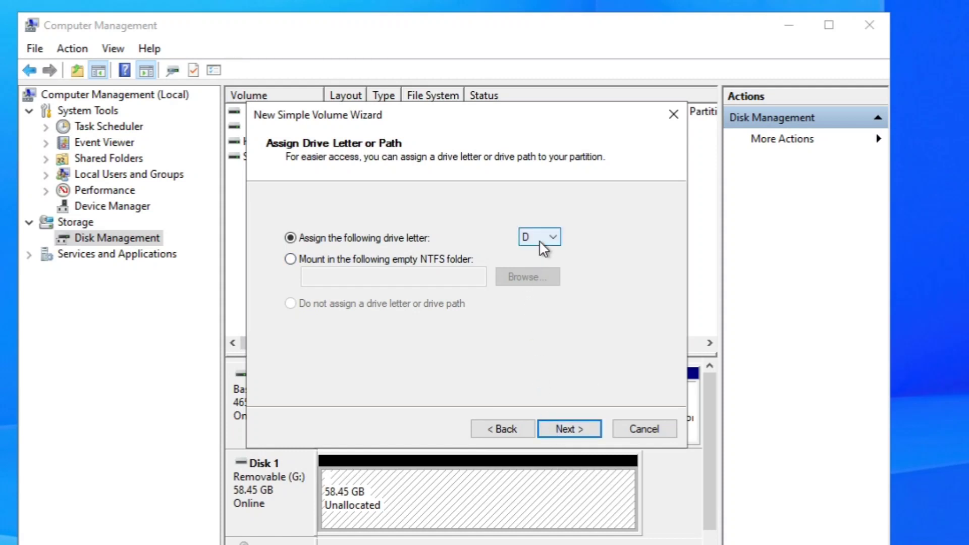
- Keep drive letter D for the new volume and create it with an NTFS quick format and the label New Volume
{"action": "left_click", "coordinate": [554, 238]}
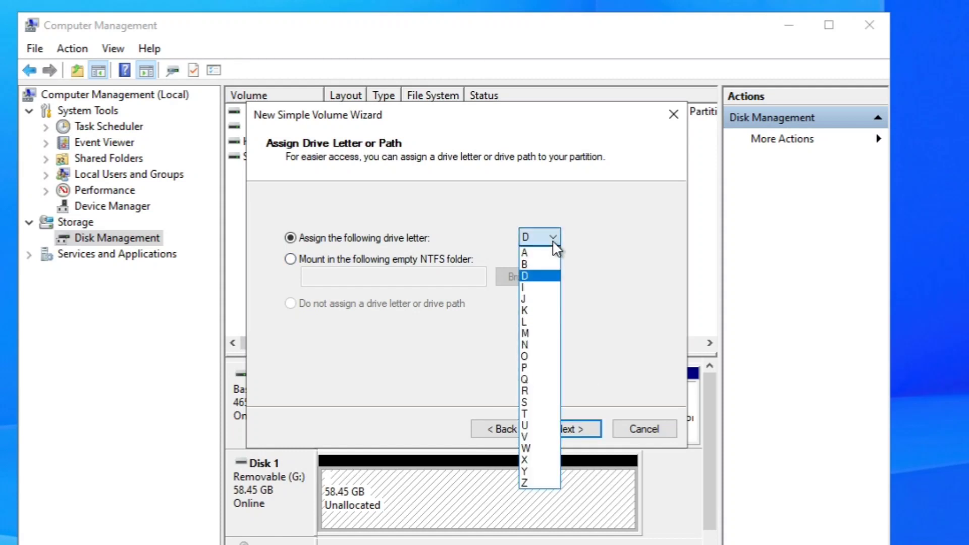
{"action": "left_click", "coordinate": [553, 242]}
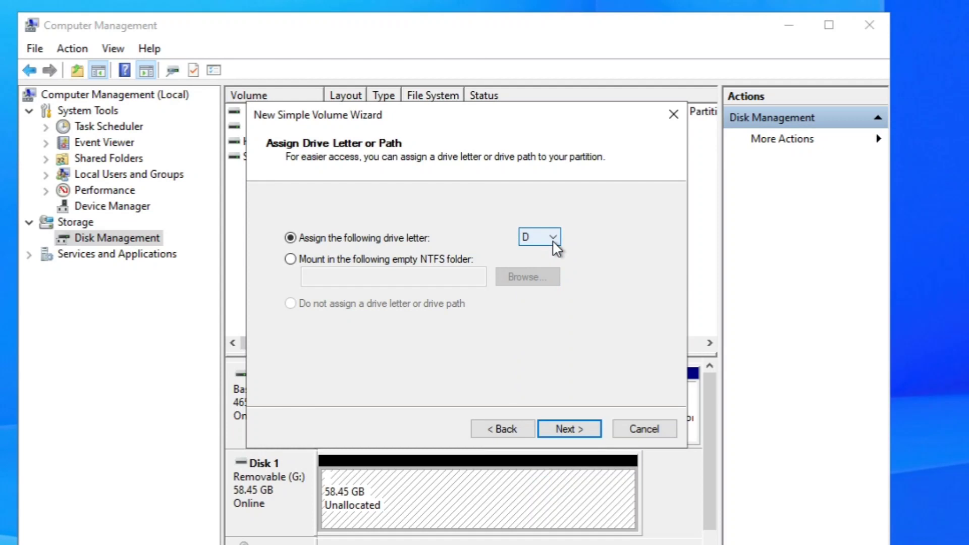
{"action": "left_click", "coordinate": [567, 428]}
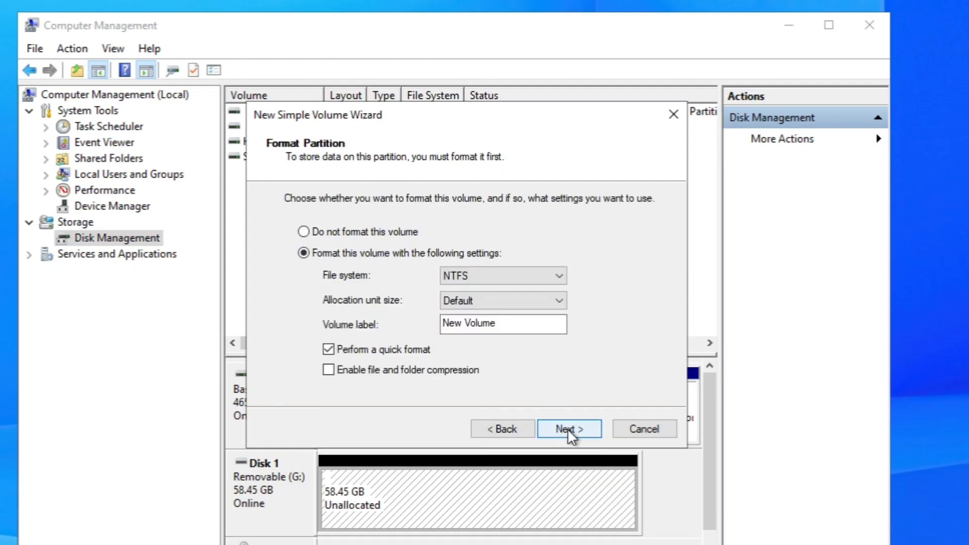
{"action": "left_click", "coordinate": [557, 277]}
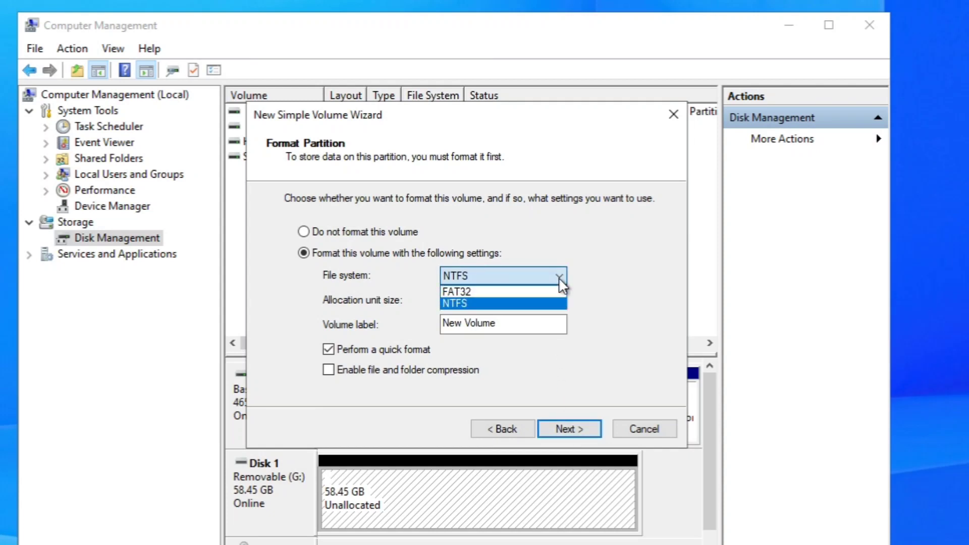
{"action": "left_click", "coordinate": [540, 302]}
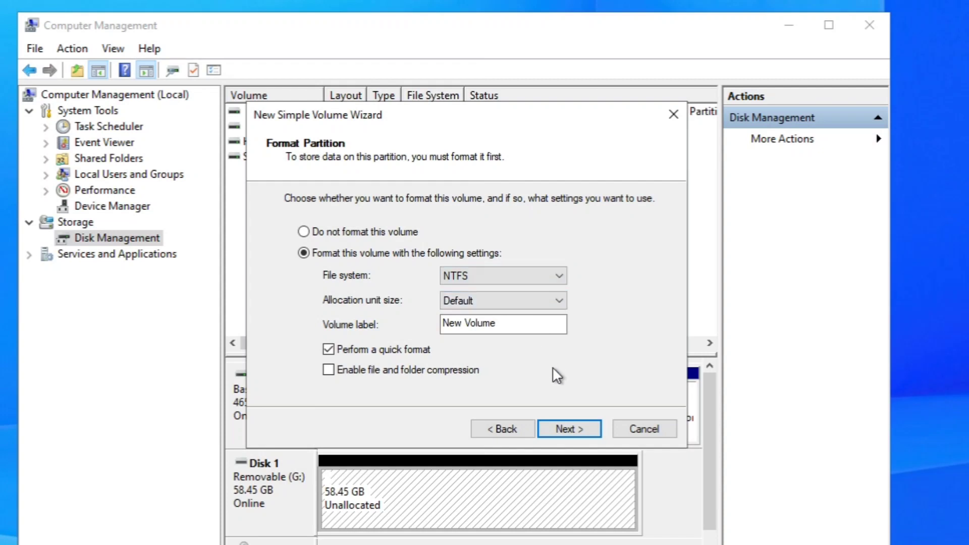
{"action": "left_click", "coordinate": [577, 428]}
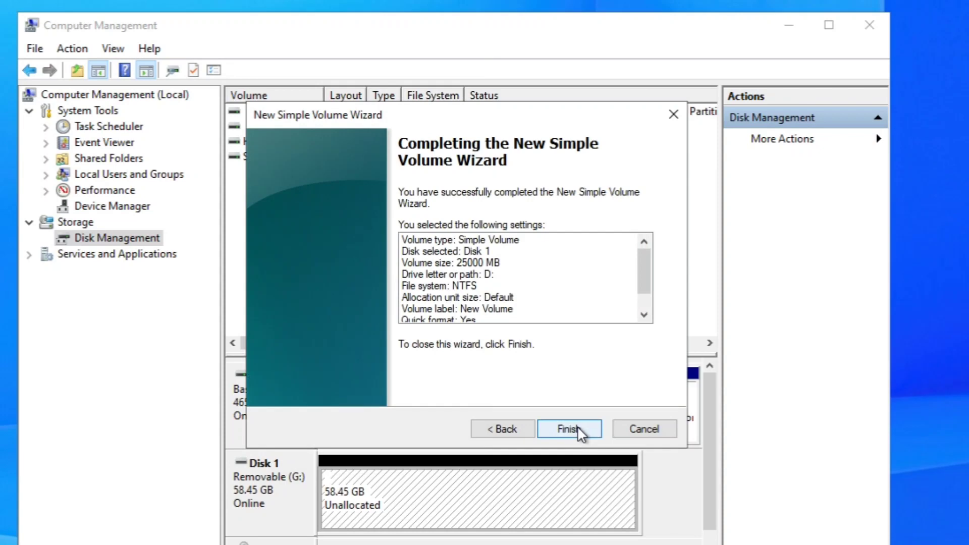
{"action": "left_click", "coordinate": [577, 429]}
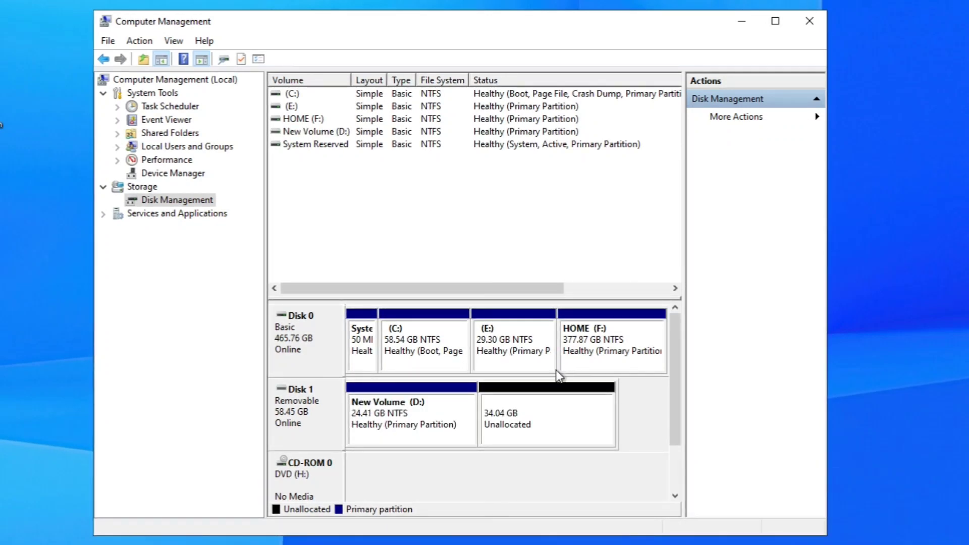
- Start another simple volume in Disk 1's remaining unallocated space, using the full 34854 MB
{"action": "left_click", "coordinate": [417, 425]}
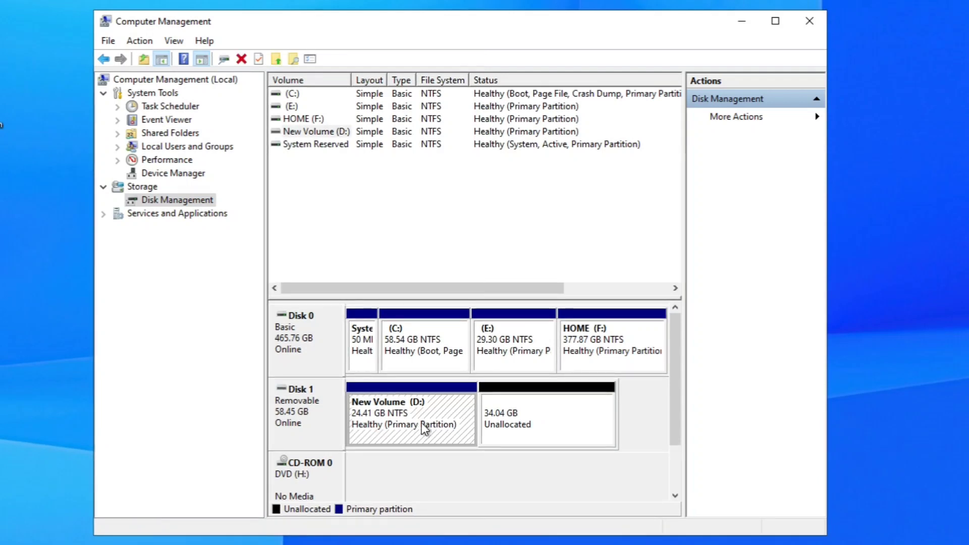
{"action": "left_click", "coordinate": [547, 413]}
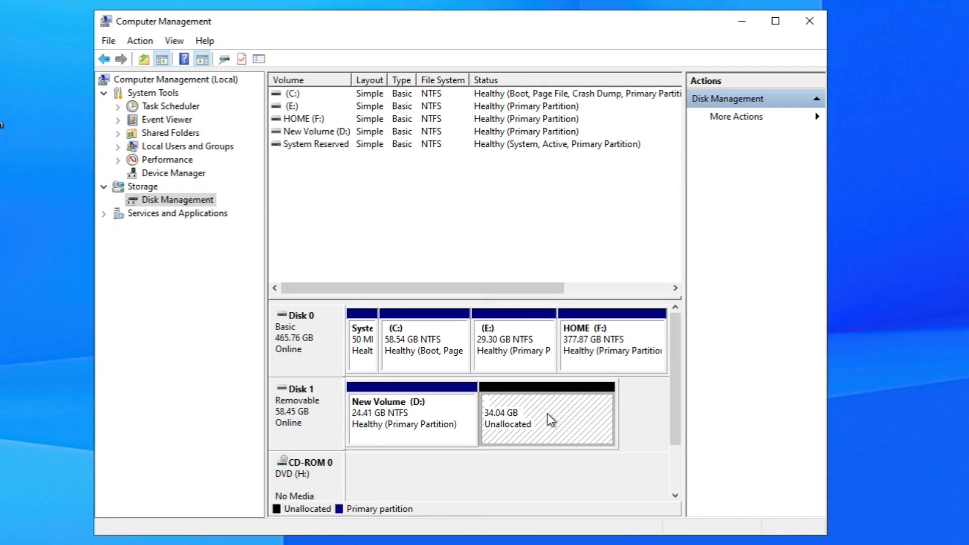
{"action": "right_click", "coordinate": [551, 419]}
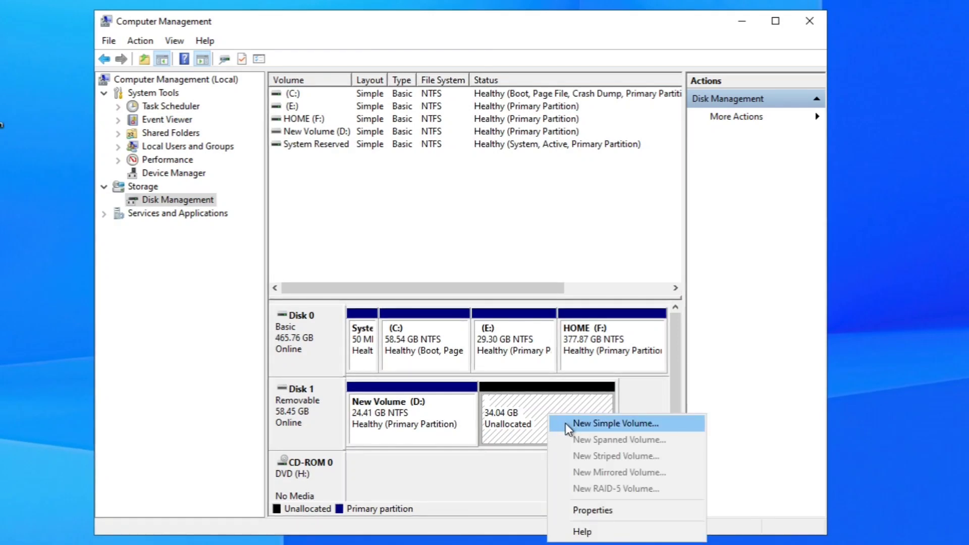
{"action": "left_click", "coordinate": [566, 423]}
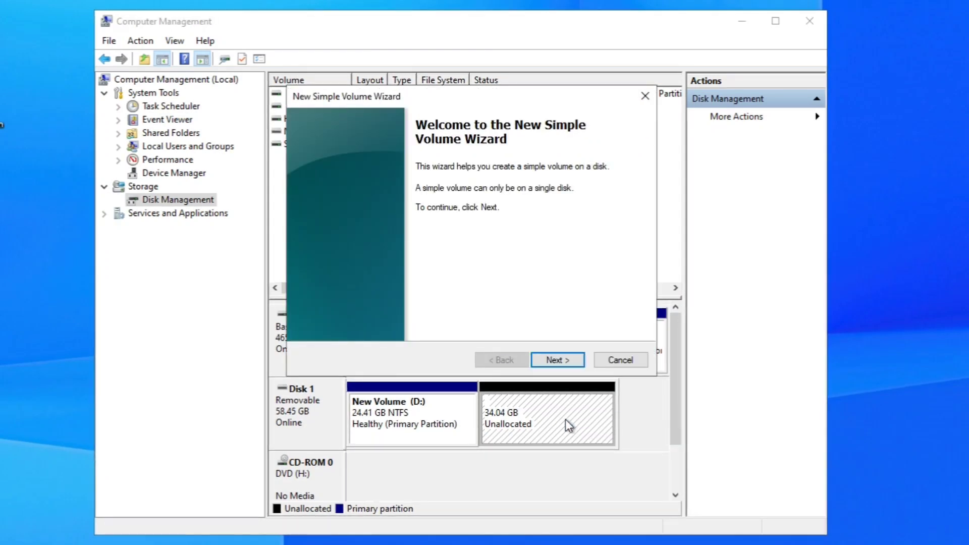
{"action": "left_click", "coordinate": [555, 360]}
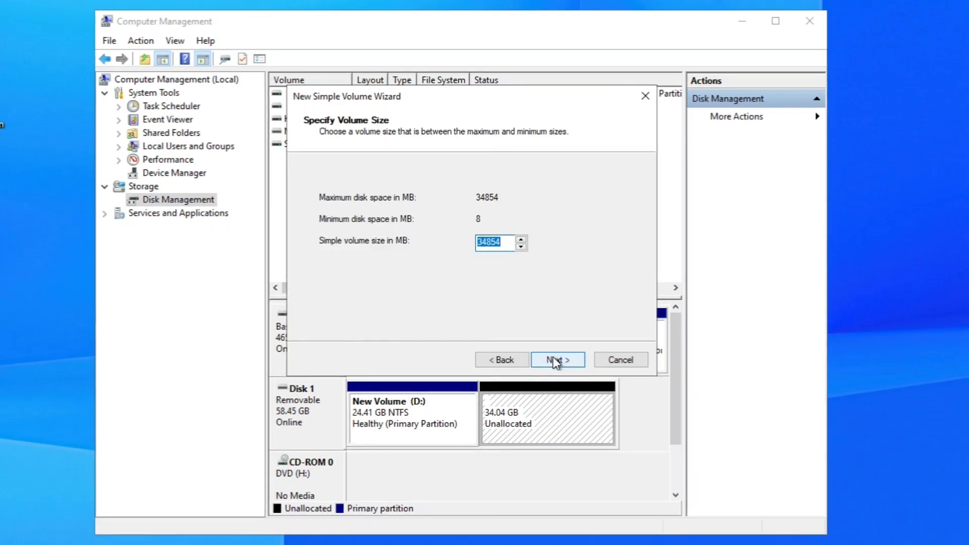
{"action": "left_click", "coordinate": [555, 360]}
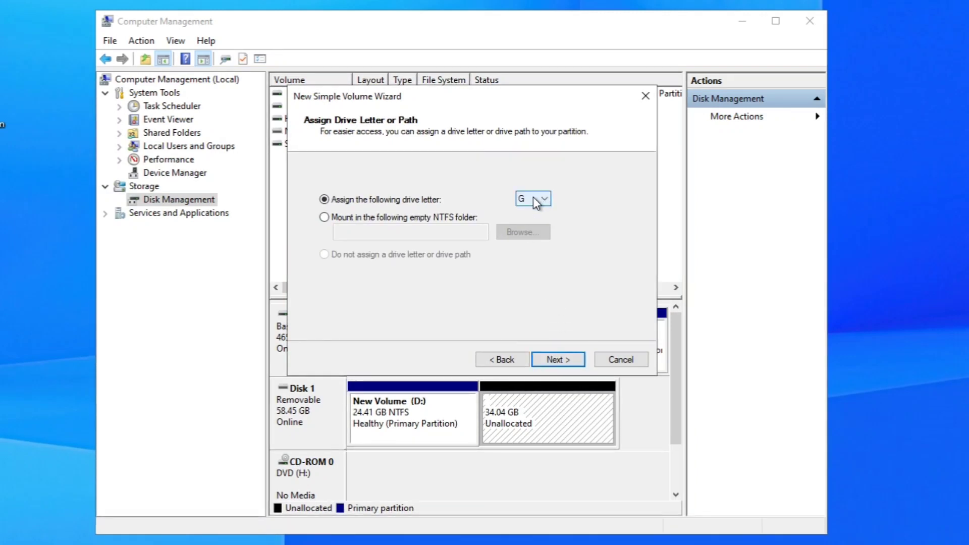
- Keep drive letter G for the second volume and proceed to its format settings
{"action": "left_click", "coordinate": [549, 202]}
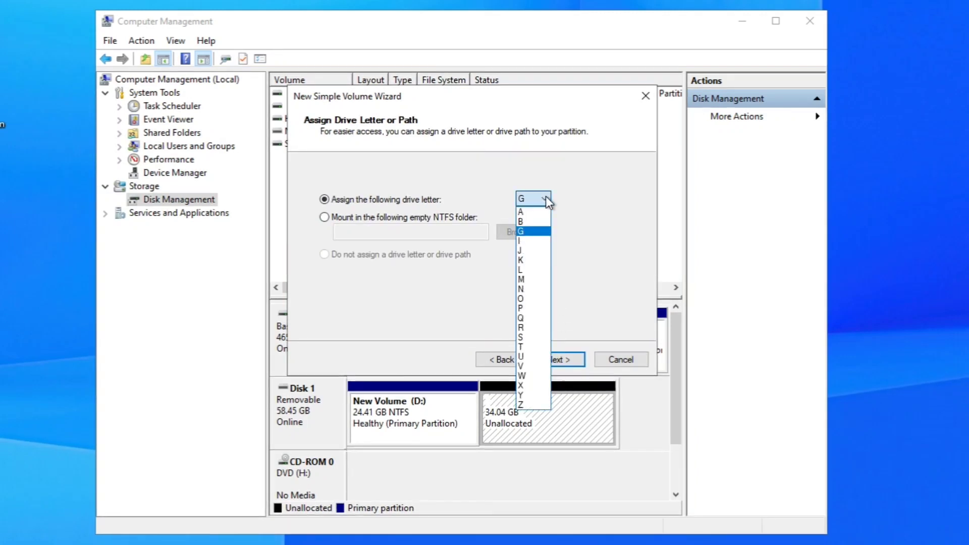
{"action": "left_click", "coordinate": [601, 209]}
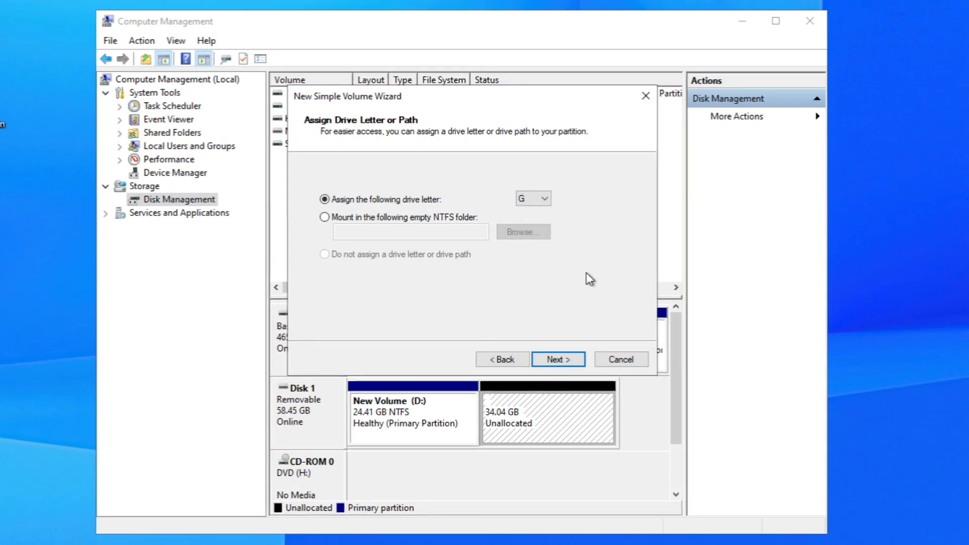
{"action": "left_click", "coordinate": [559, 359]}
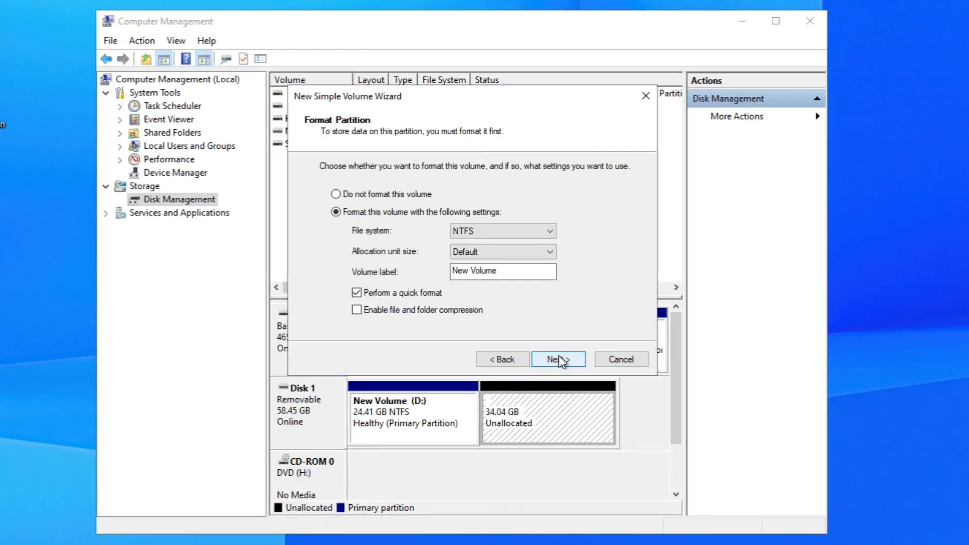
- Create the second volume on Disk 1 with an NTFS quick format, default allocation unit size and the label New Volume
{"action": "left_click", "coordinate": [559, 360]}
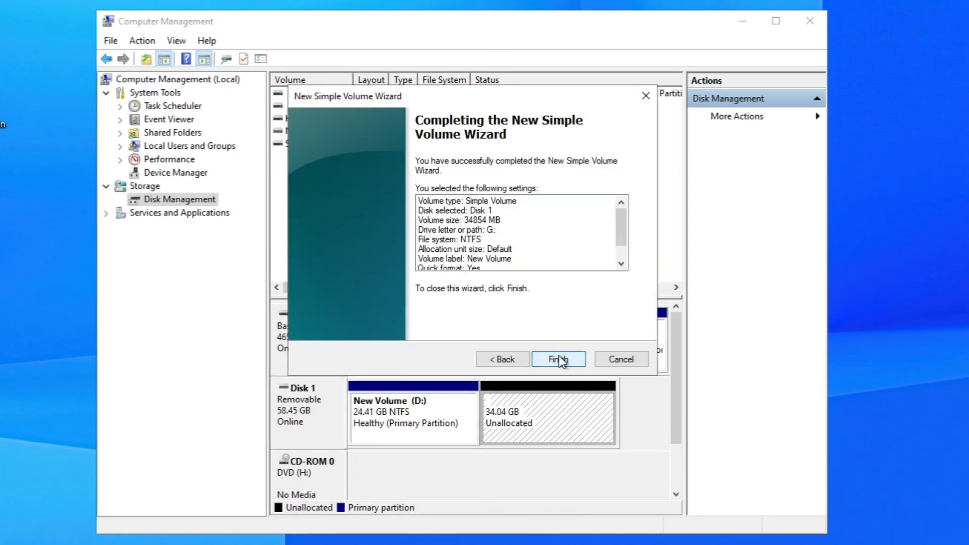
{"action": "left_click", "coordinate": [559, 358]}
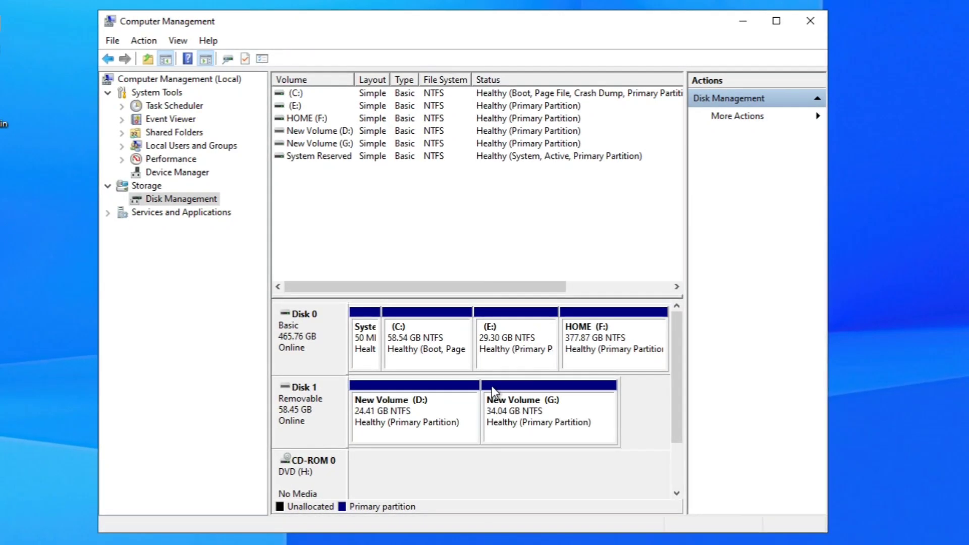
- Quick-format volume D on Disk 1 as NTFS with the label New Volume, accepting the erasure of its data
{"action": "left_click", "coordinate": [407, 427]}
{"action": "right_click", "coordinate": [407, 427]}
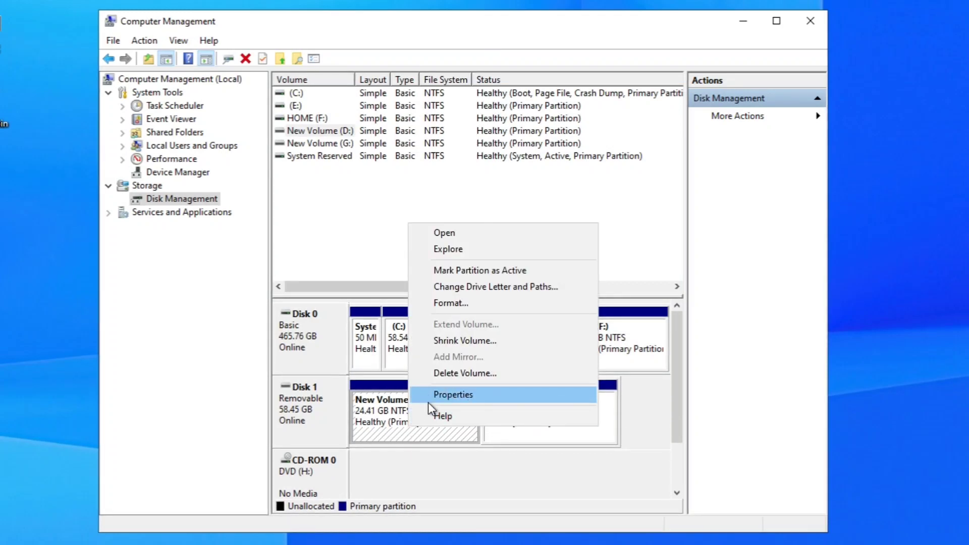
{"action": "left_click", "coordinate": [474, 303]}
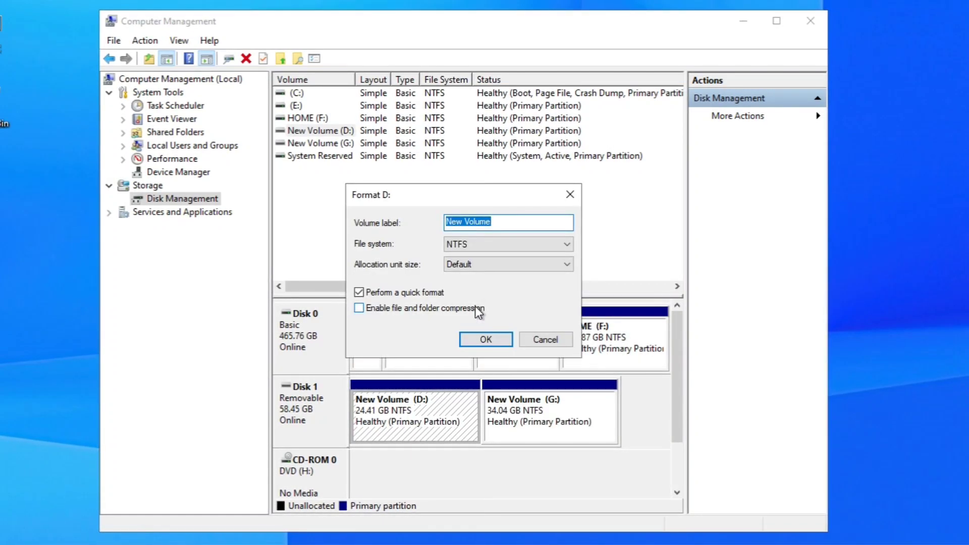
{"action": "left_click", "coordinate": [489, 339]}
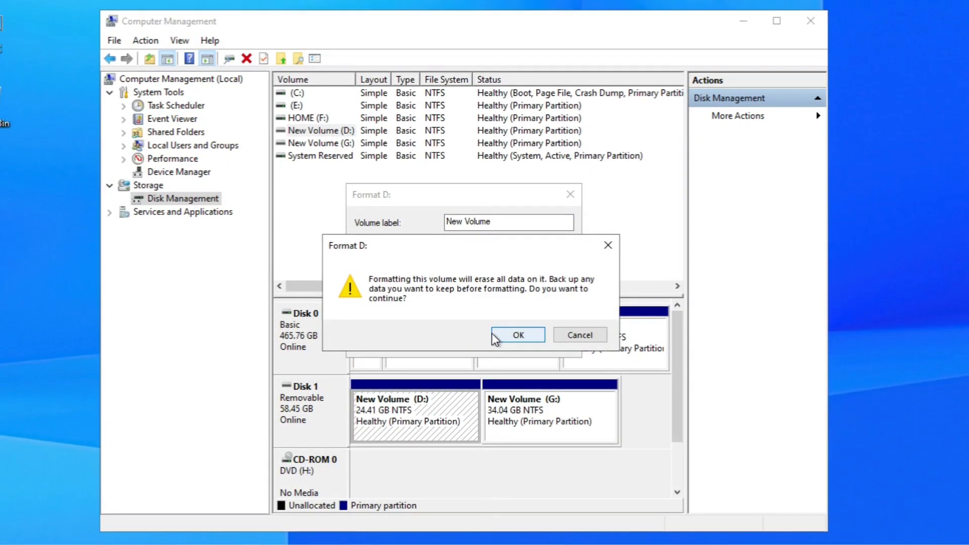
{"action": "left_click", "coordinate": [518, 335]}
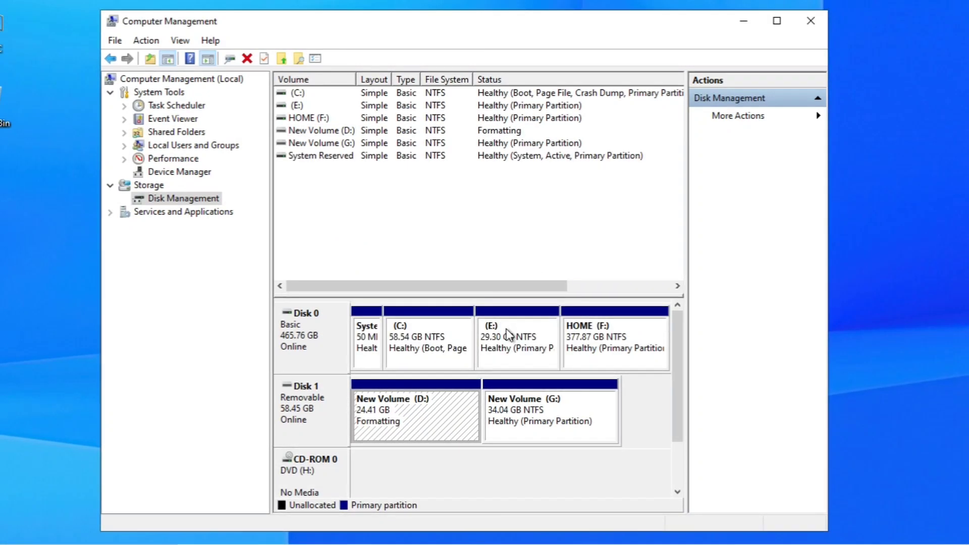
- Quick-format volume G on Disk 1 as NTFS with the label New Volume, accepting the erasure of its data
{"action": "right_click", "coordinate": [534, 413]}
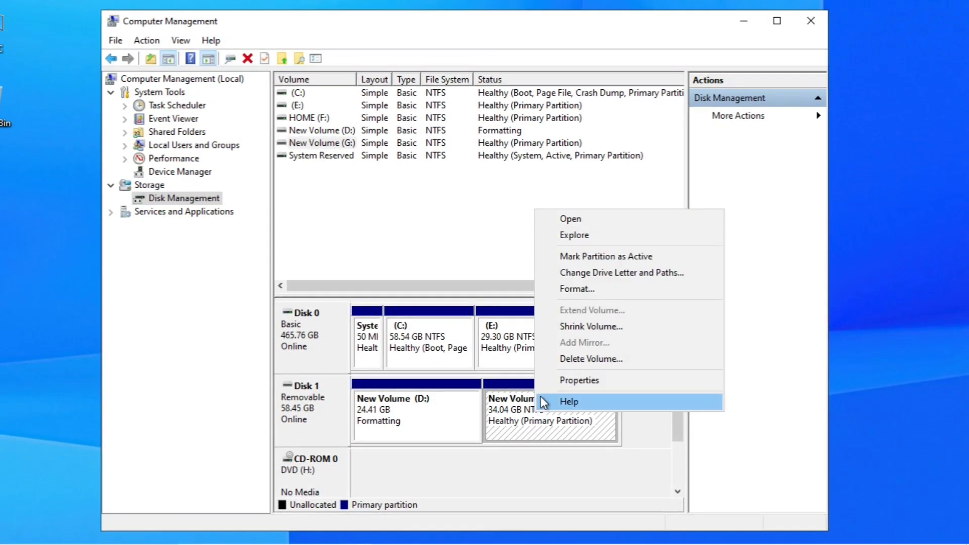
{"action": "left_click", "coordinate": [574, 291]}
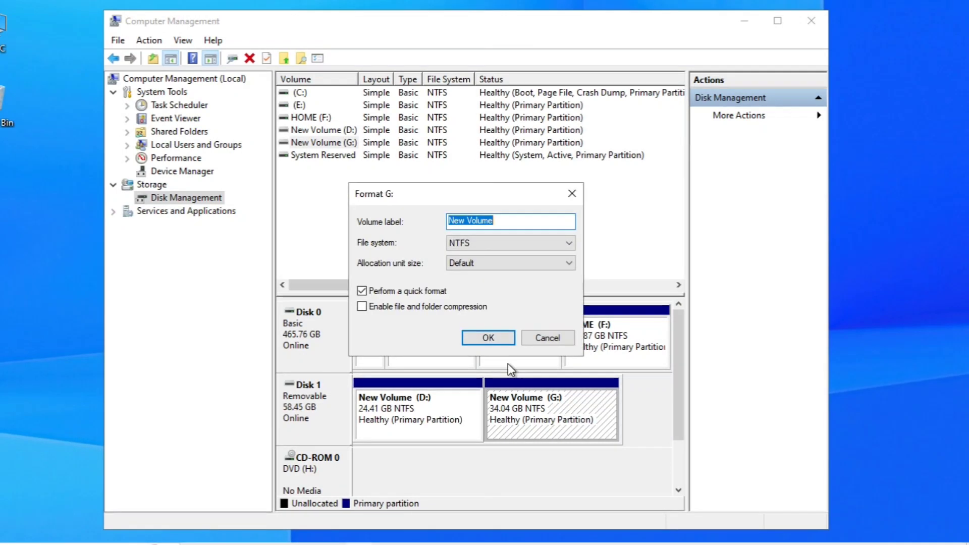
{"action": "left_click", "coordinate": [498, 337]}
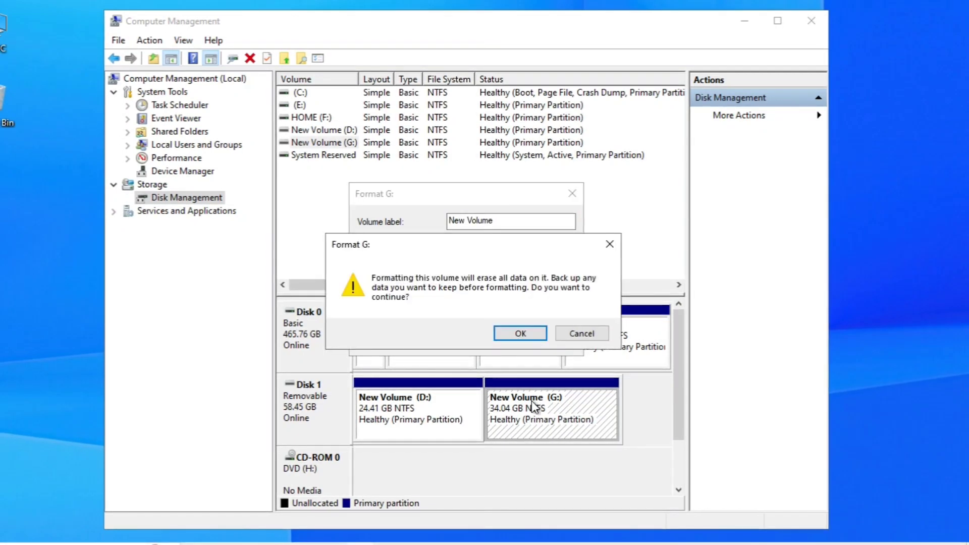
{"action": "left_click", "coordinate": [523, 333]}
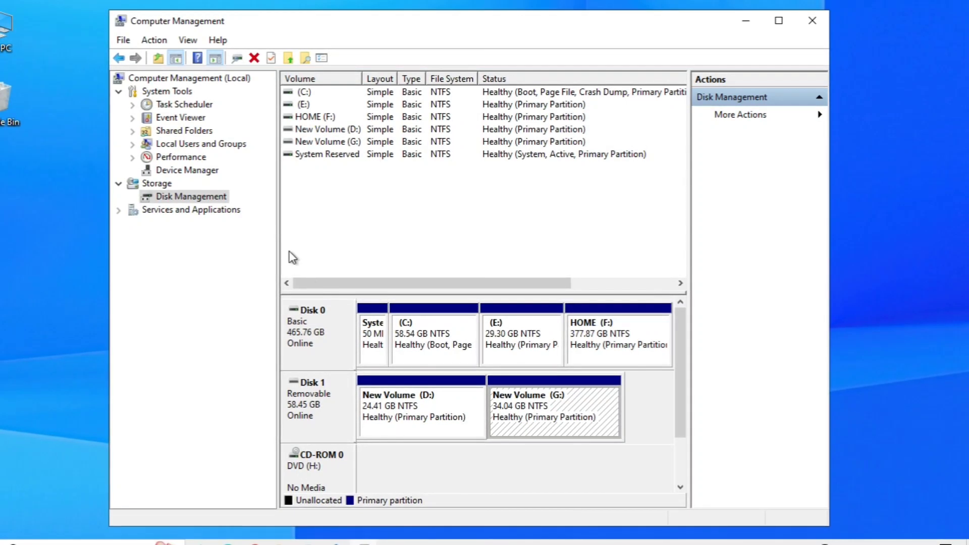
- Open This PC to check the type and free space of drives D and G, and return to Disk Management
{"action": "left_click", "coordinate": [4, 35]}
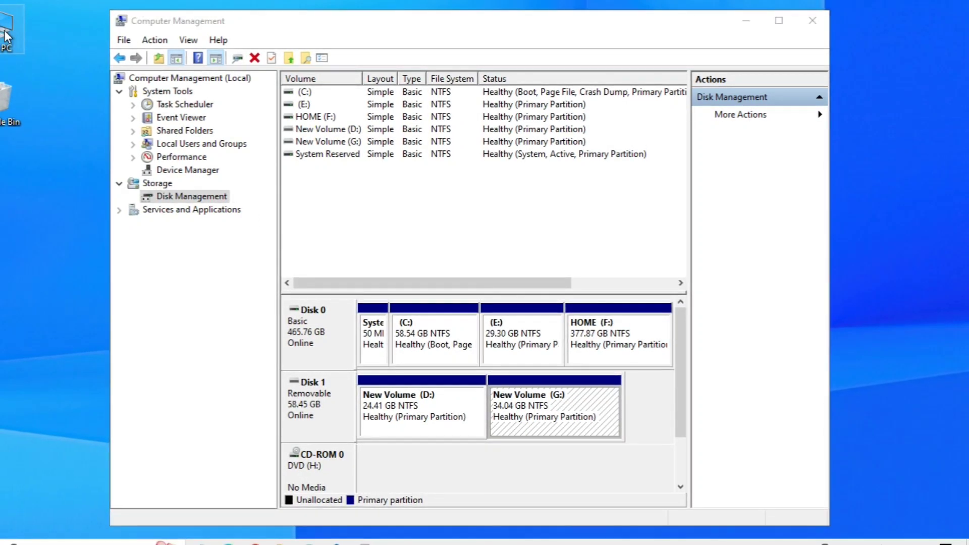
{"action": "double_click", "coordinate": [4, 35]}
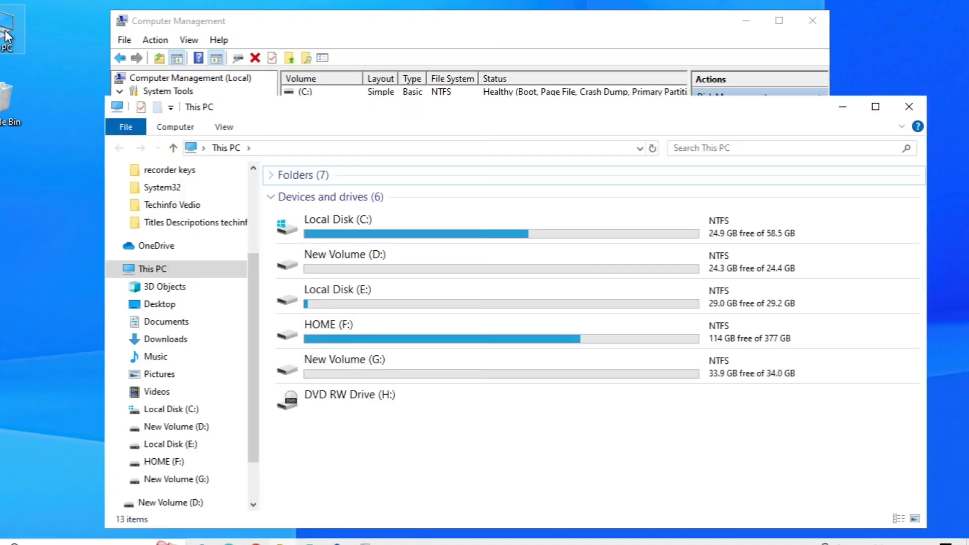
{"action": "left_click", "coordinate": [384, 265]}
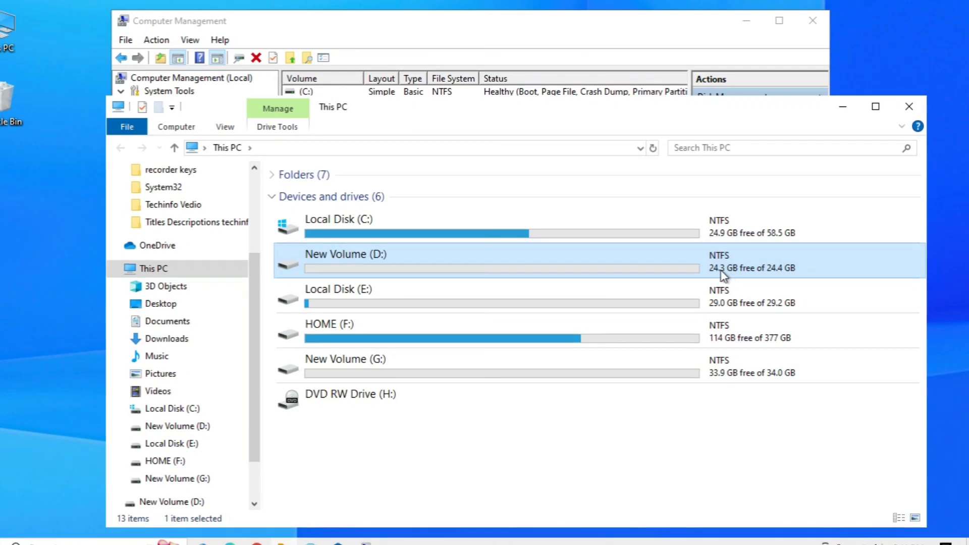
{"action": "left_click", "coordinate": [378, 374]}
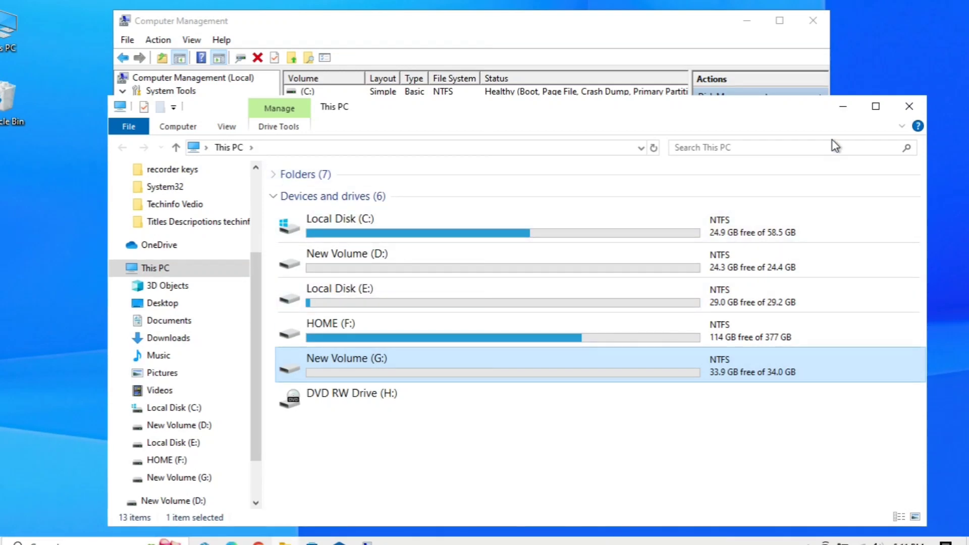
{"action": "left_click", "coordinate": [841, 108]}
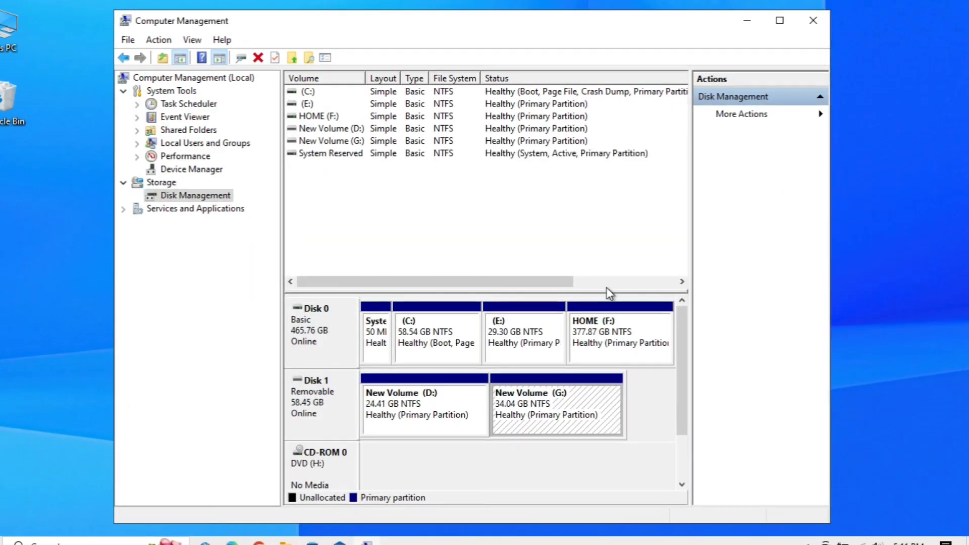
- Delete volume G from Disk 1, accepting the loss of its data
{"action": "right_click", "coordinate": [520, 416]}
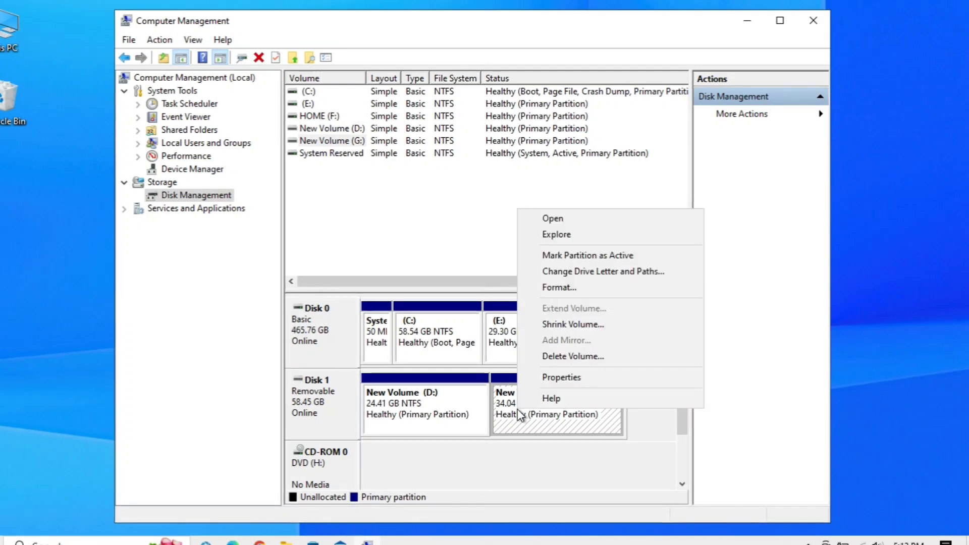
{"action": "left_click", "coordinate": [584, 356]}
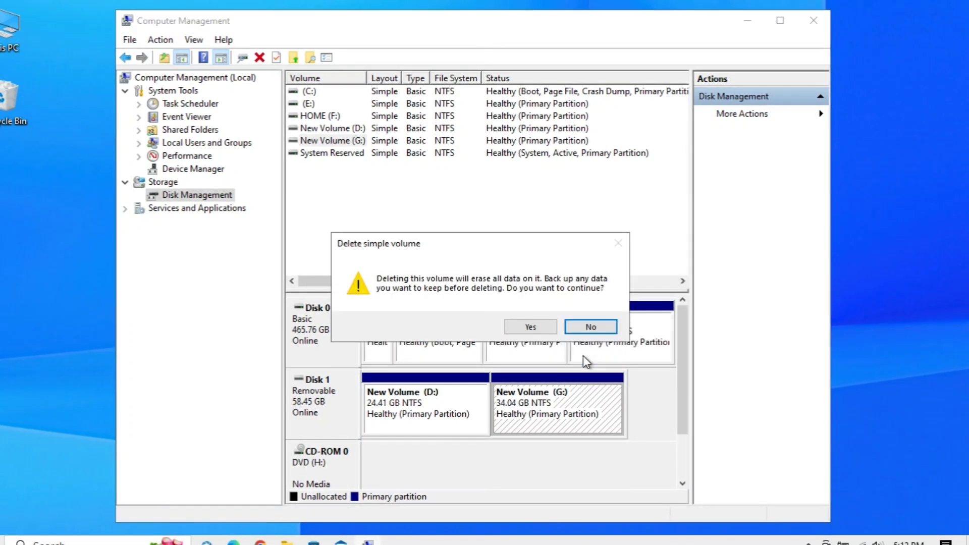
{"action": "left_click", "coordinate": [531, 326]}
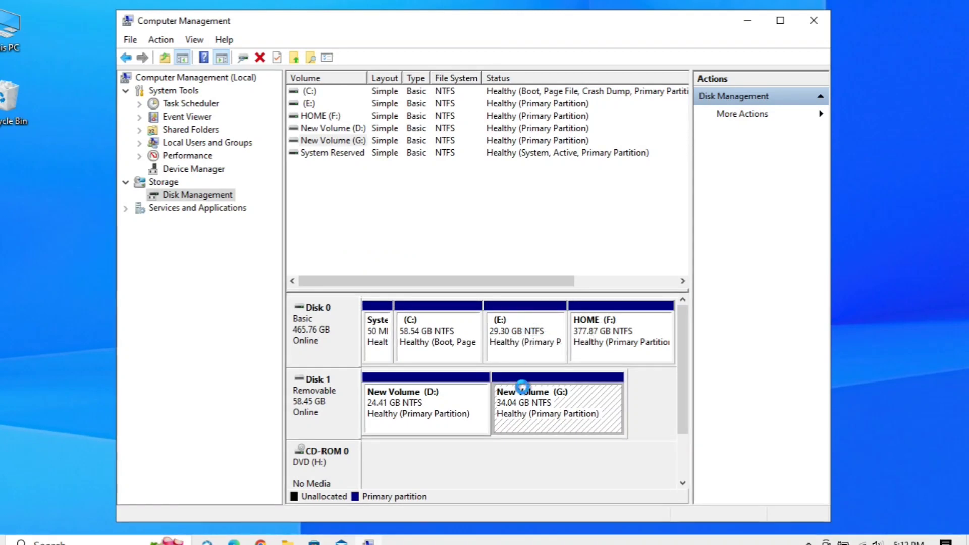
- Delete volume D from Disk 1 as well, accepting the loss of its data
{"action": "left_click", "coordinate": [442, 403]}
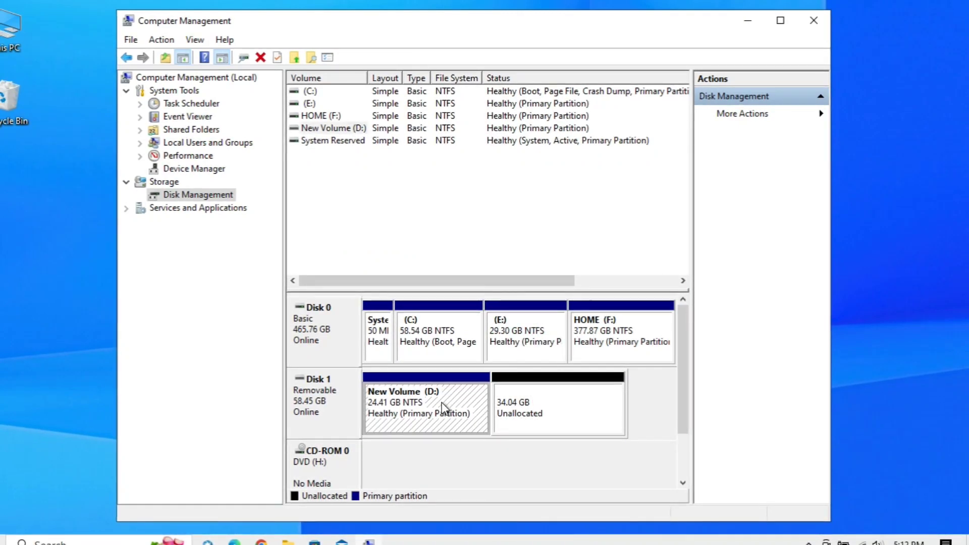
{"action": "right_click", "coordinate": [441, 402]}
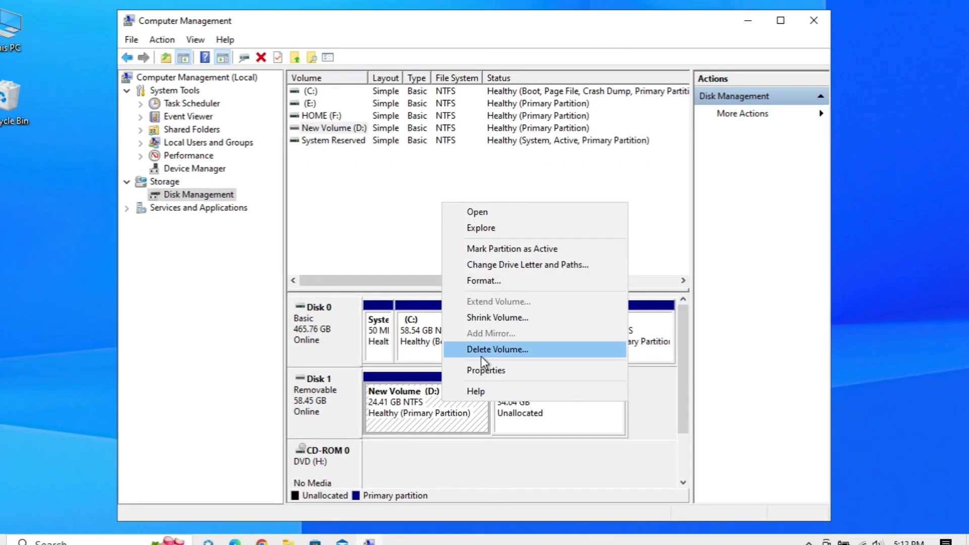
{"action": "left_click", "coordinate": [570, 349]}
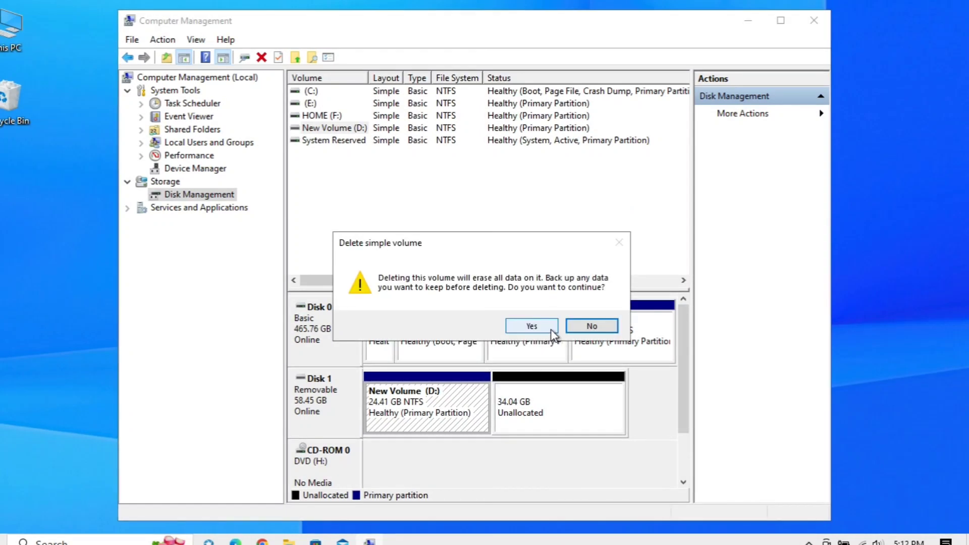
{"action": "left_click", "coordinate": [531, 326]}
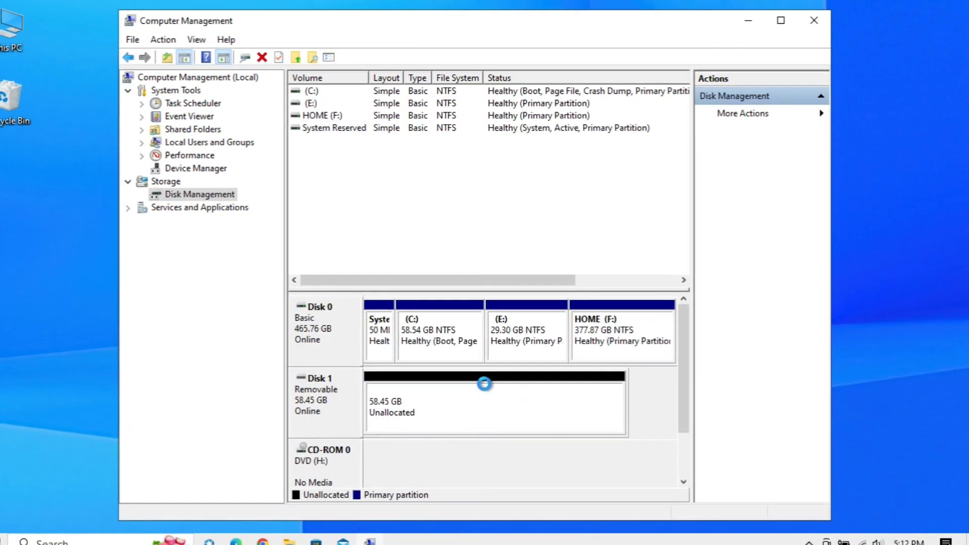
- Create one simple volume of 59854 MB in Disk 1's unallocated space, with drive letter G, NTFS quick format and label New Volume
{"action": "right_click", "coordinate": [447, 408]}
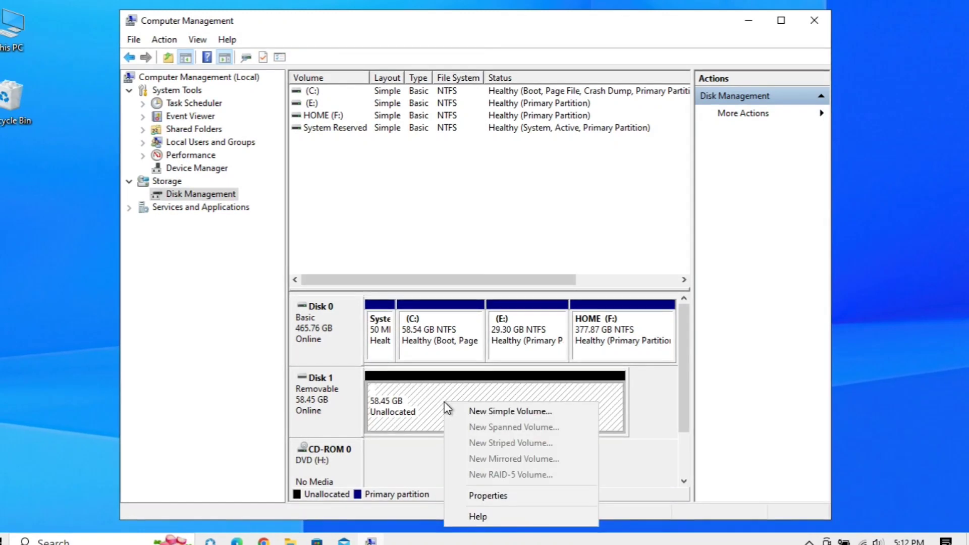
{"action": "left_click", "coordinate": [471, 411]}
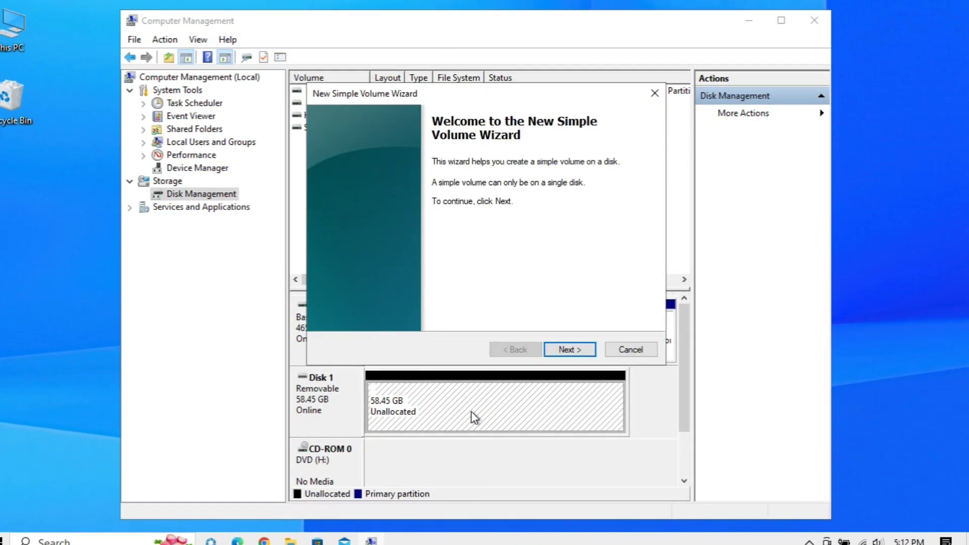
{"action": "left_click", "coordinate": [579, 348]}
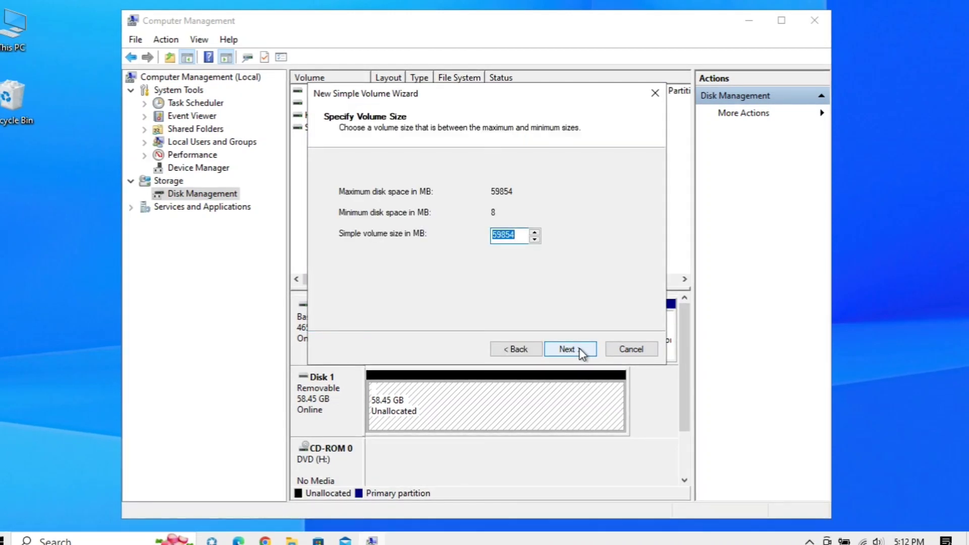
{"action": "left_click", "coordinate": [579, 349]}
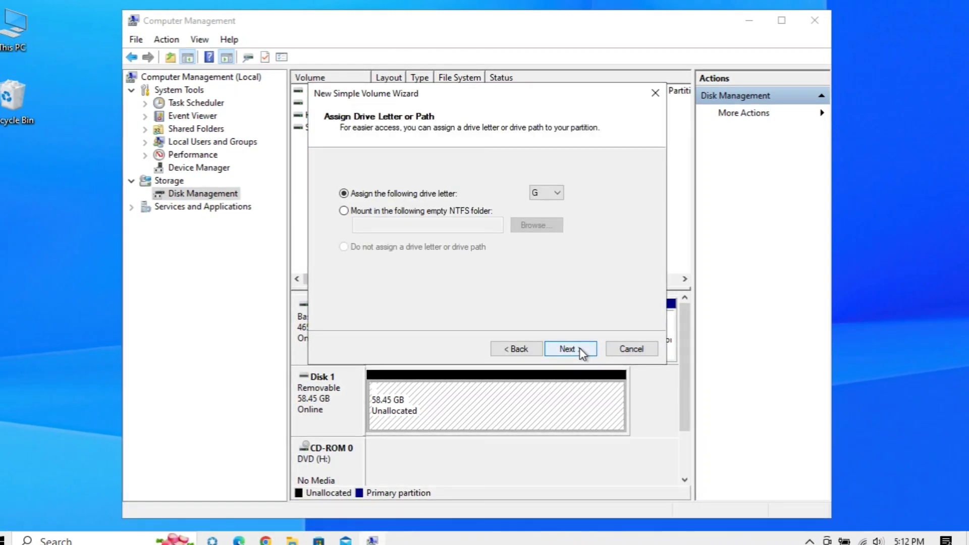
{"action": "left_click", "coordinate": [579, 348]}
{"action": "left_click", "coordinate": [579, 349]}
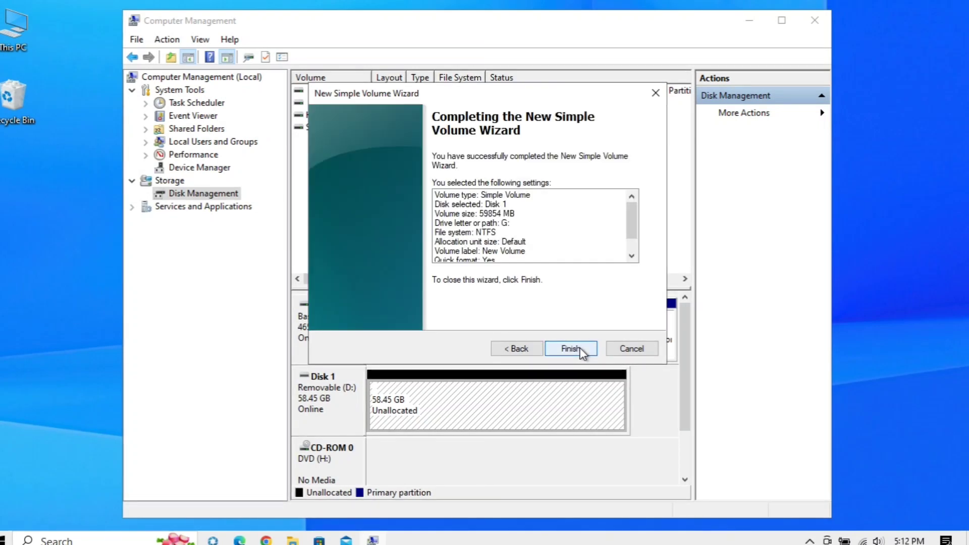
{"action": "left_click", "coordinate": [579, 348]}
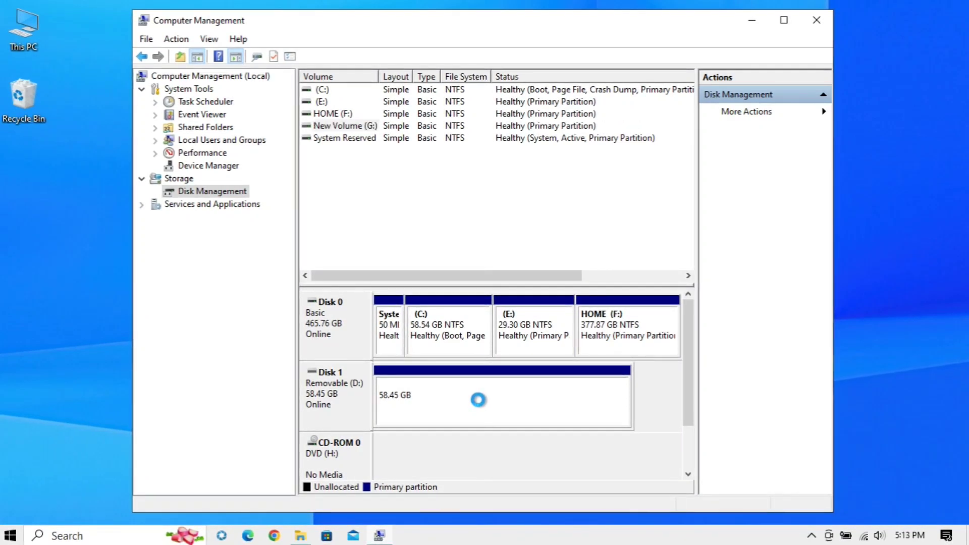
- Quick-format the single full-size volume G as NTFS, keeping the label New Volume and the default allocation unit size
{"action": "right_click", "coordinate": [481, 406]}
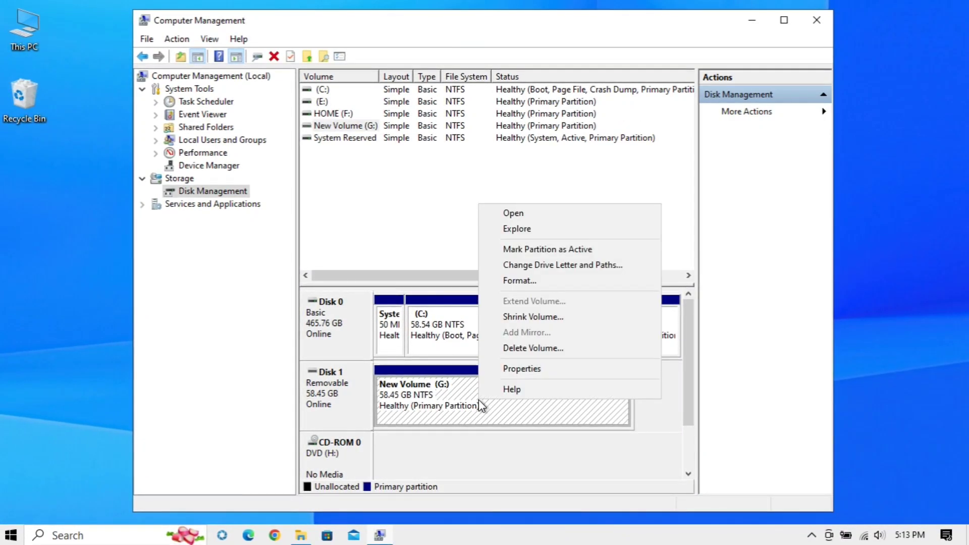
{"action": "left_click", "coordinate": [536, 283]}
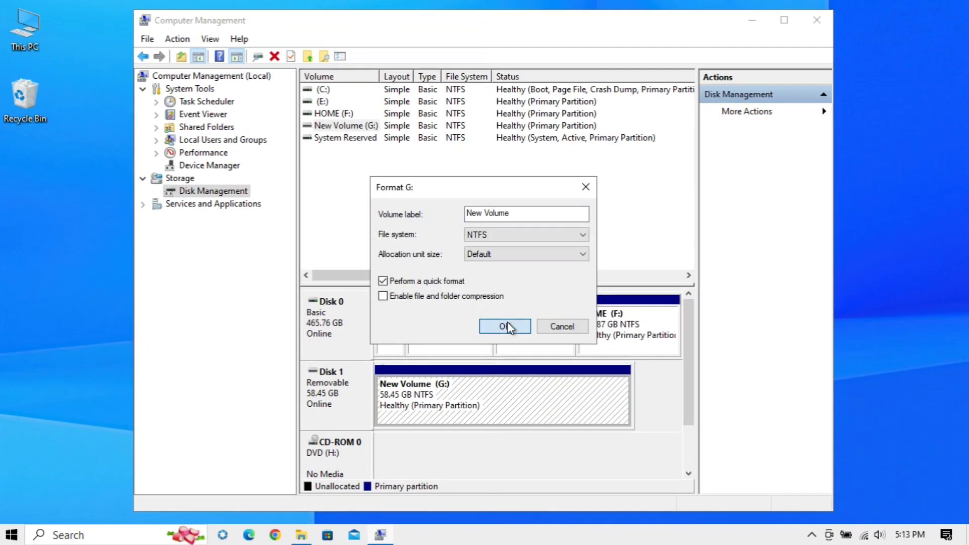
{"action": "left_click", "coordinate": [506, 326]}
{"action": "left_click", "coordinate": [516, 325]}
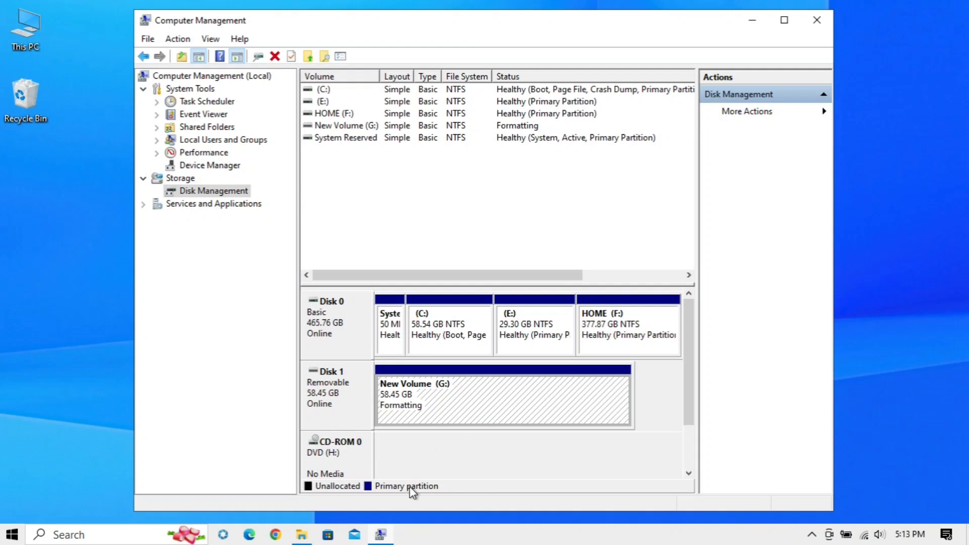
- Switch to the This PC window in File Explorer, rename drive G to USB Flash, and close the window
{"action": "left_click", "coordinate": [304, 538]}
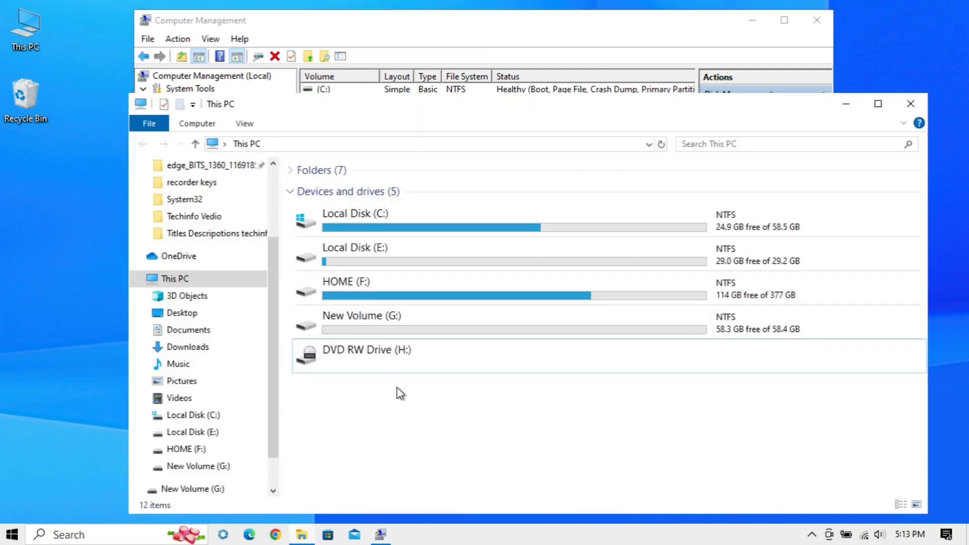
{"action": "left_click", "coordinate": [433, 331]}
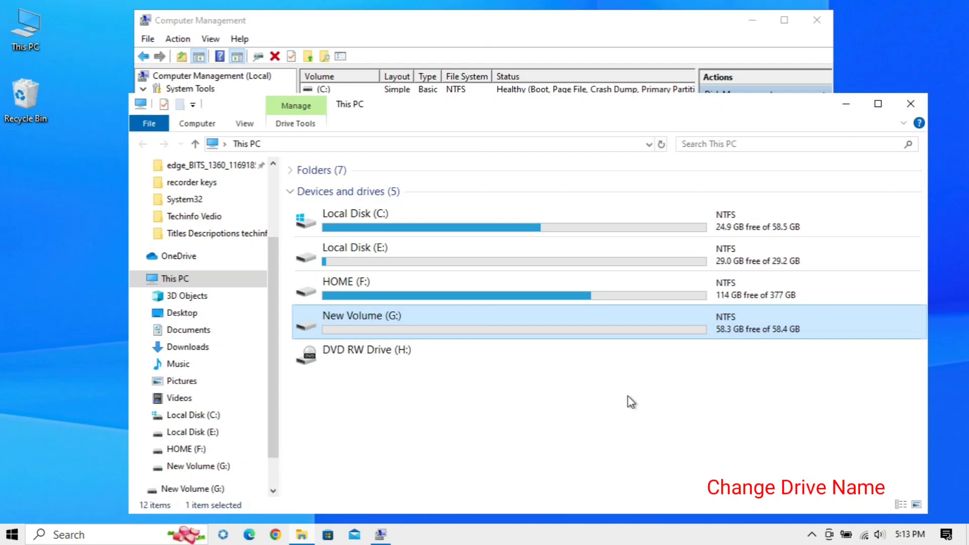
{"action": "right_click", "coordinate": [566, 324]}
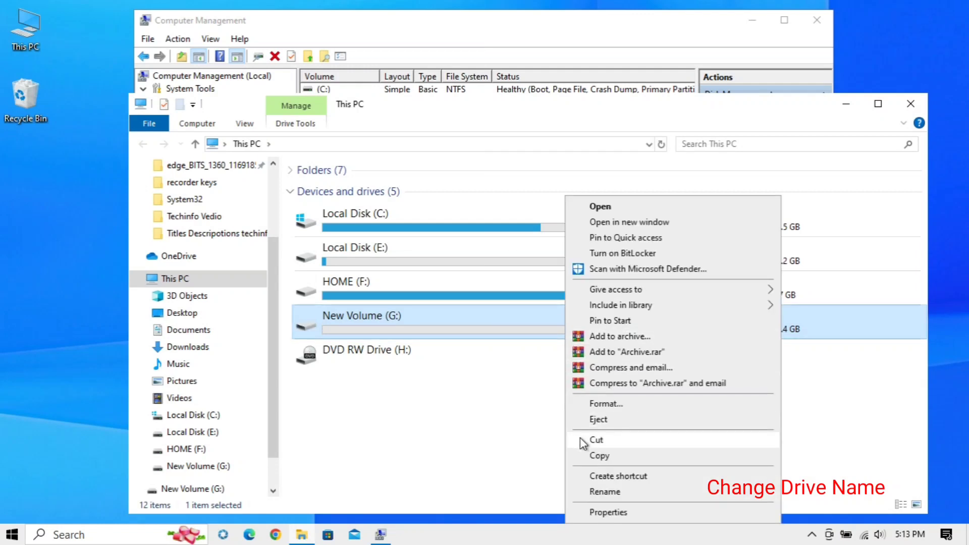
{"action": "left_click", "coordinate": [605, 492]}
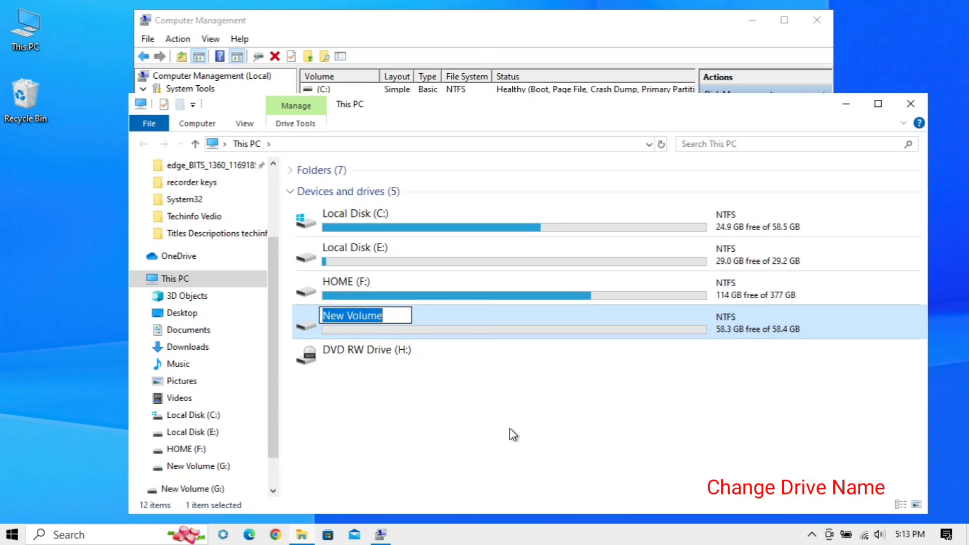
{"action": "type", "text": "USB "}
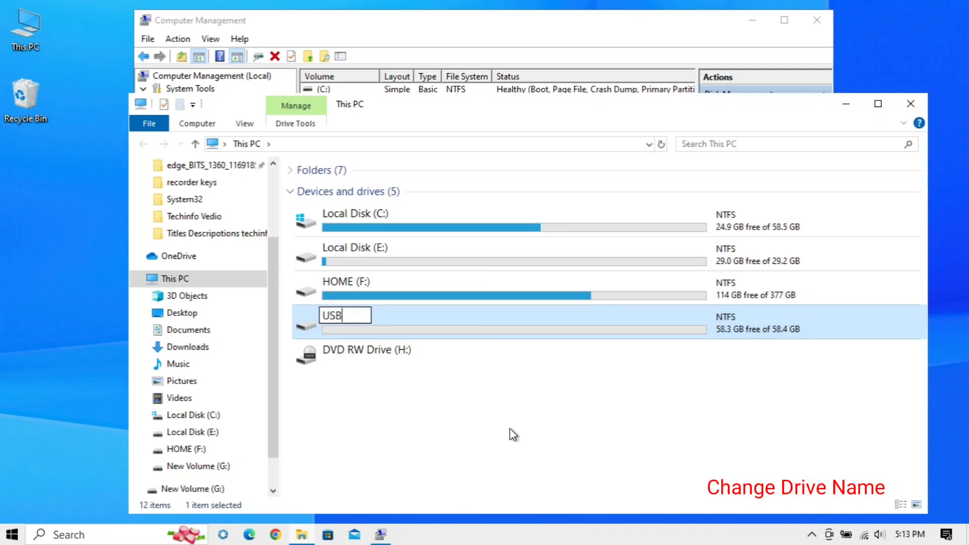
{"action": "type", "text": "Flash"}
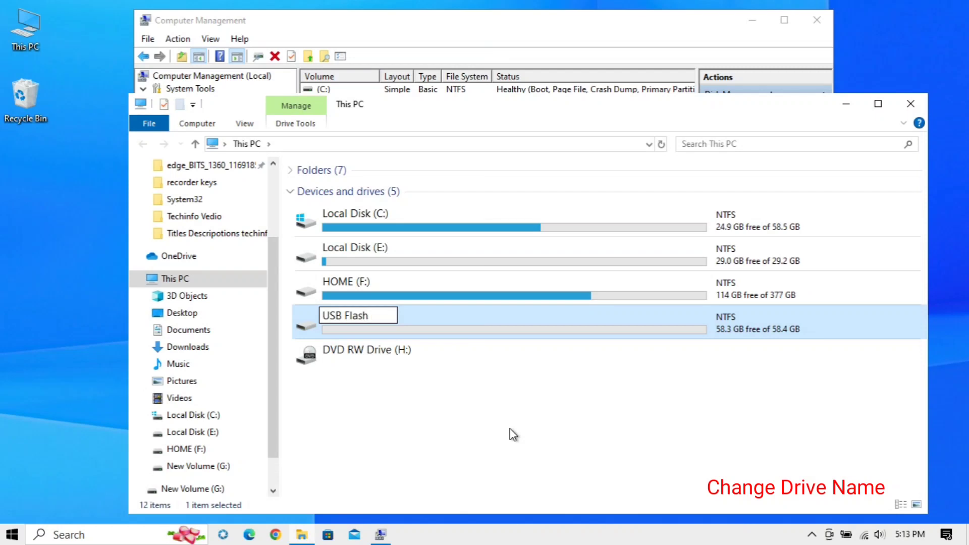
{"action": "left_click", "coordinate": [513, 434]}
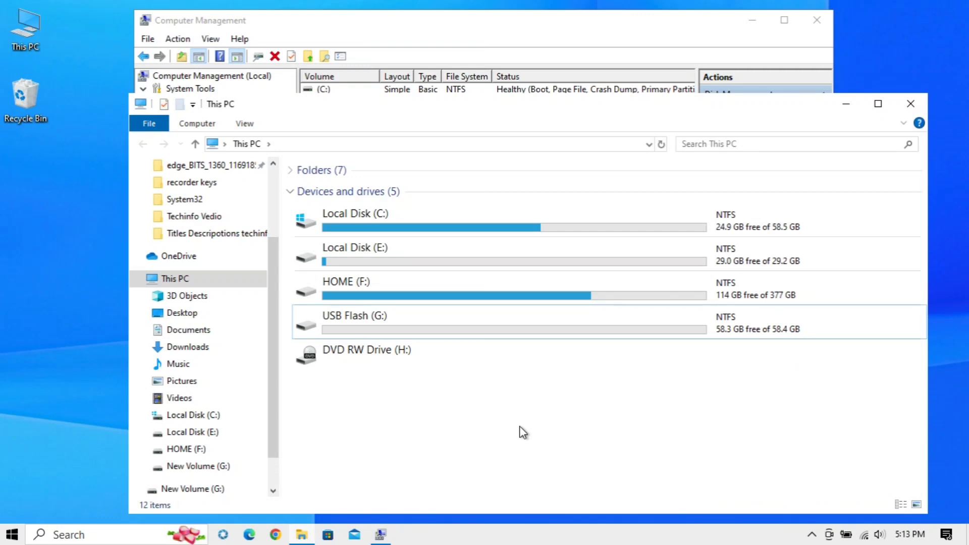
{"action": "left_click", "coordinate": [909, 104]}
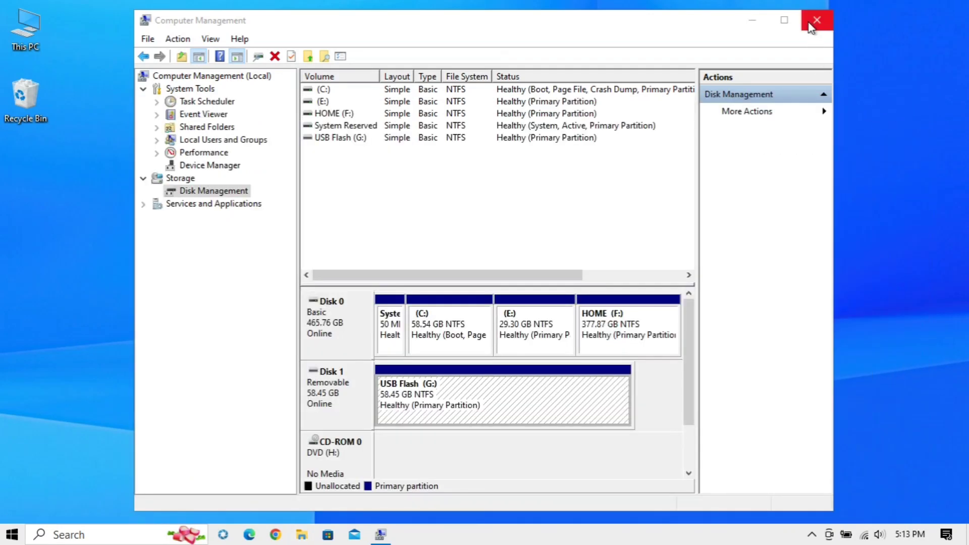